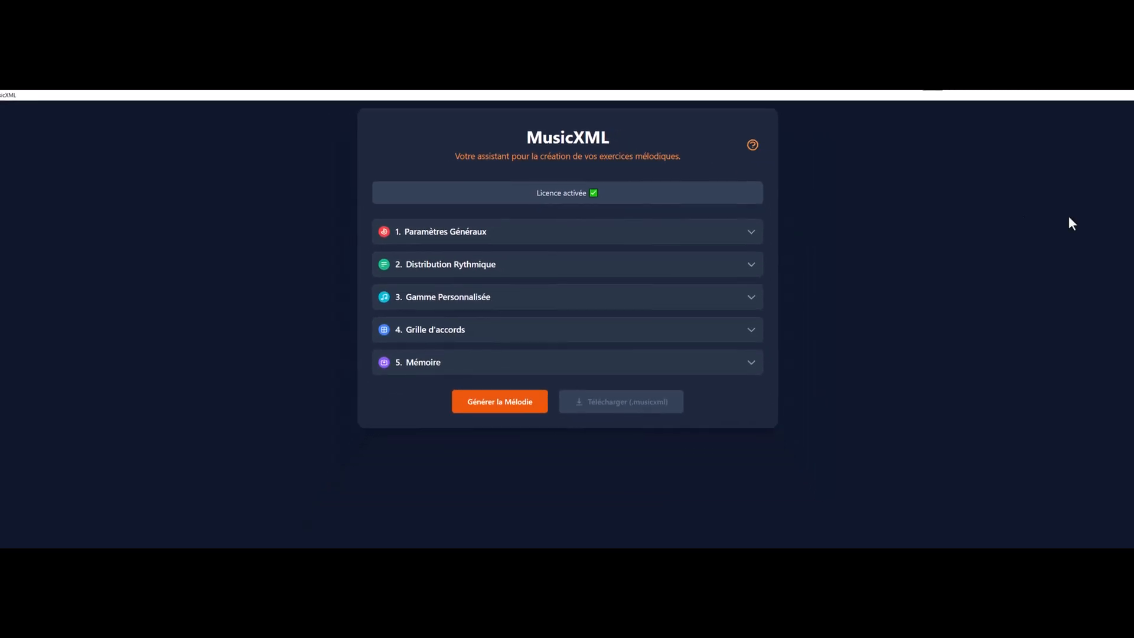
left_click(382, 232)
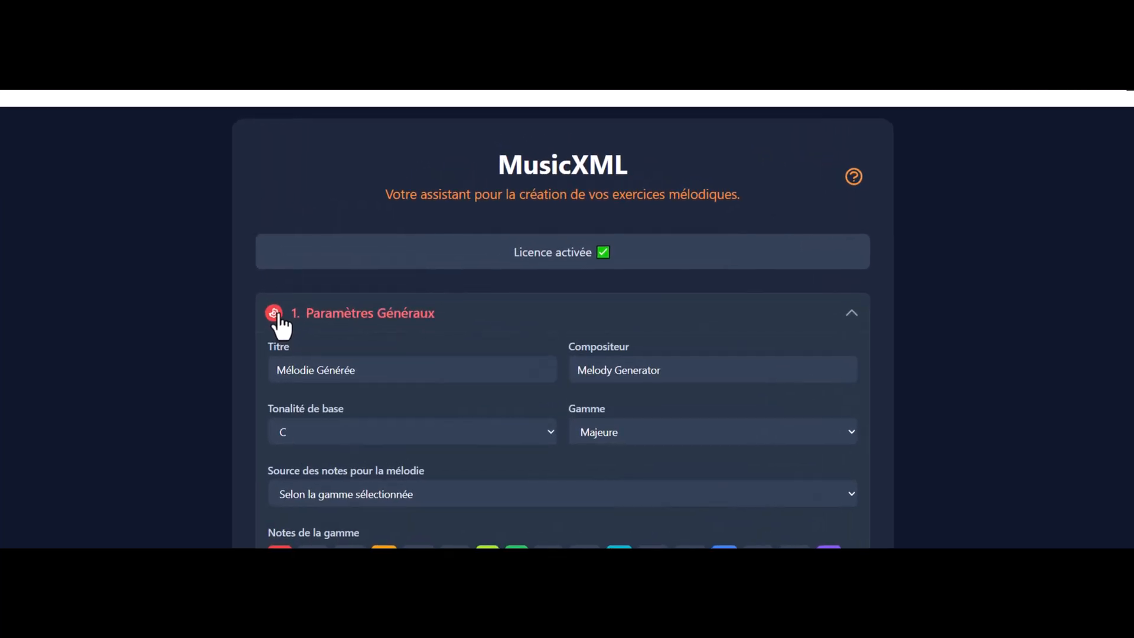
left_click(553, 268)
key("ctrl+a")
type("Tuto 02")
key("Tab")
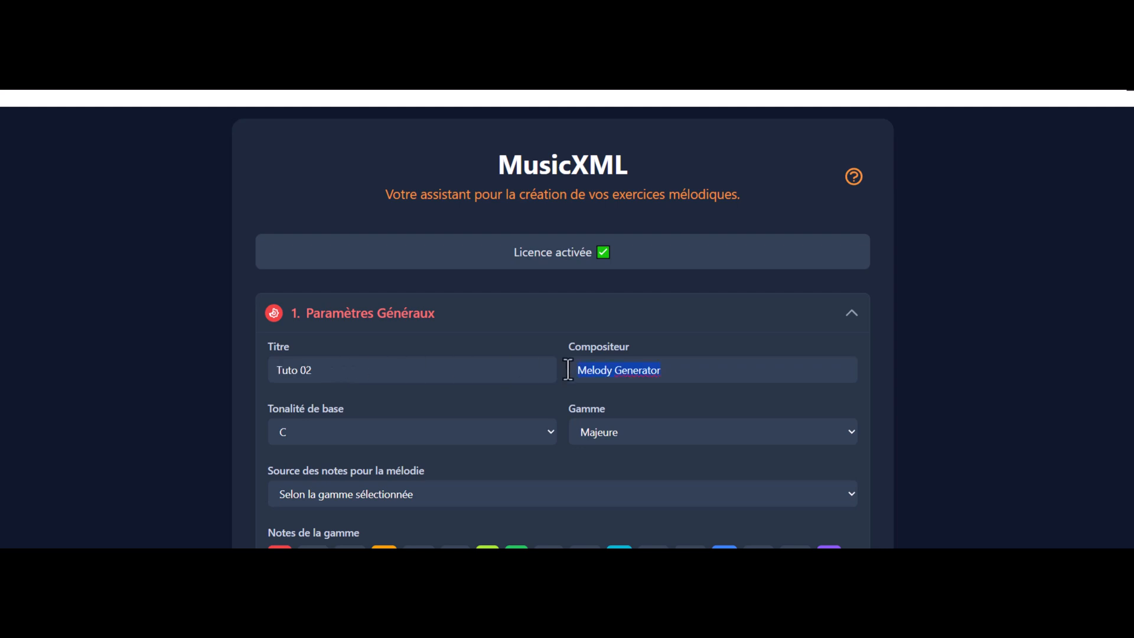
type("www.musicxml.eu")
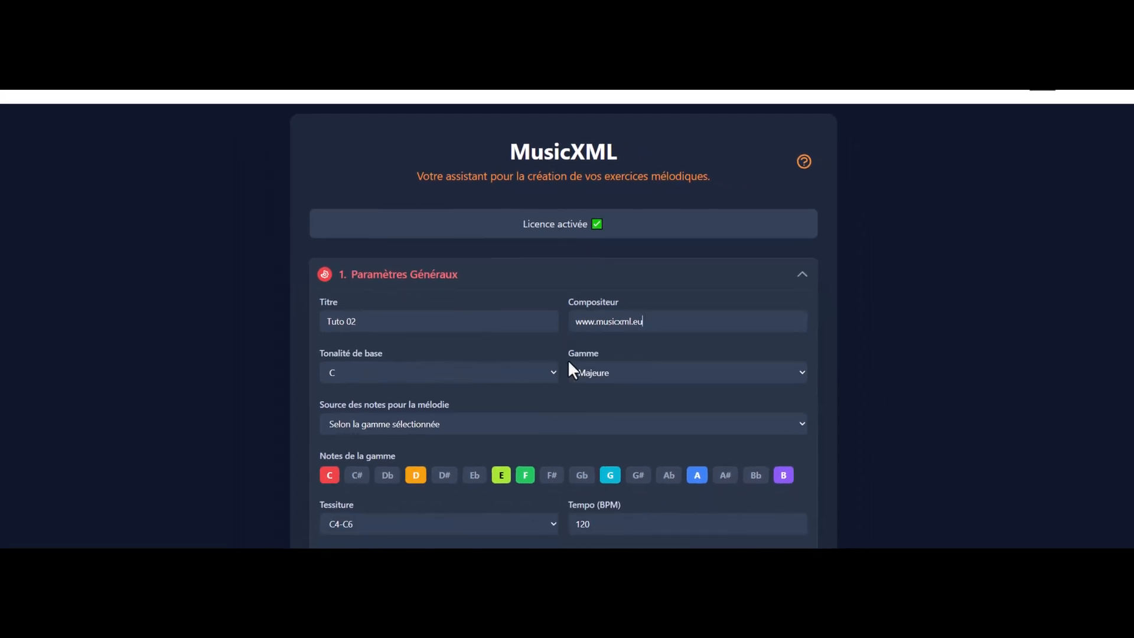
Step: Review the available scales, and try the chord-notes-only melody source before returning to "Selon la gamme sélectionnée"
left_click(612, 378)
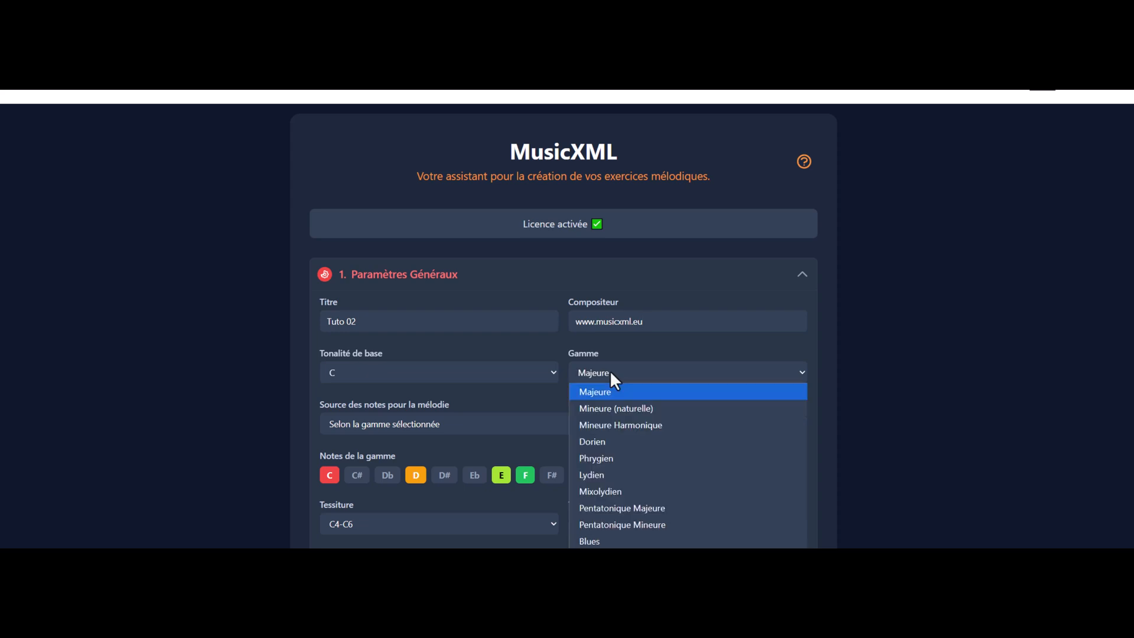
left_click(610, 370)
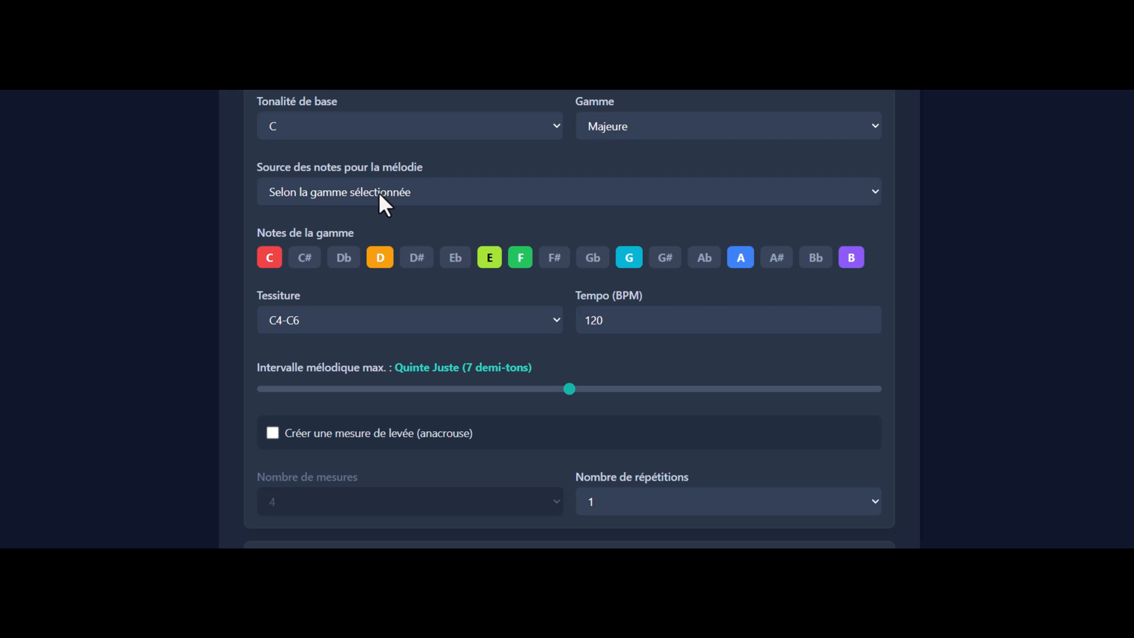
left_click(440, 194)
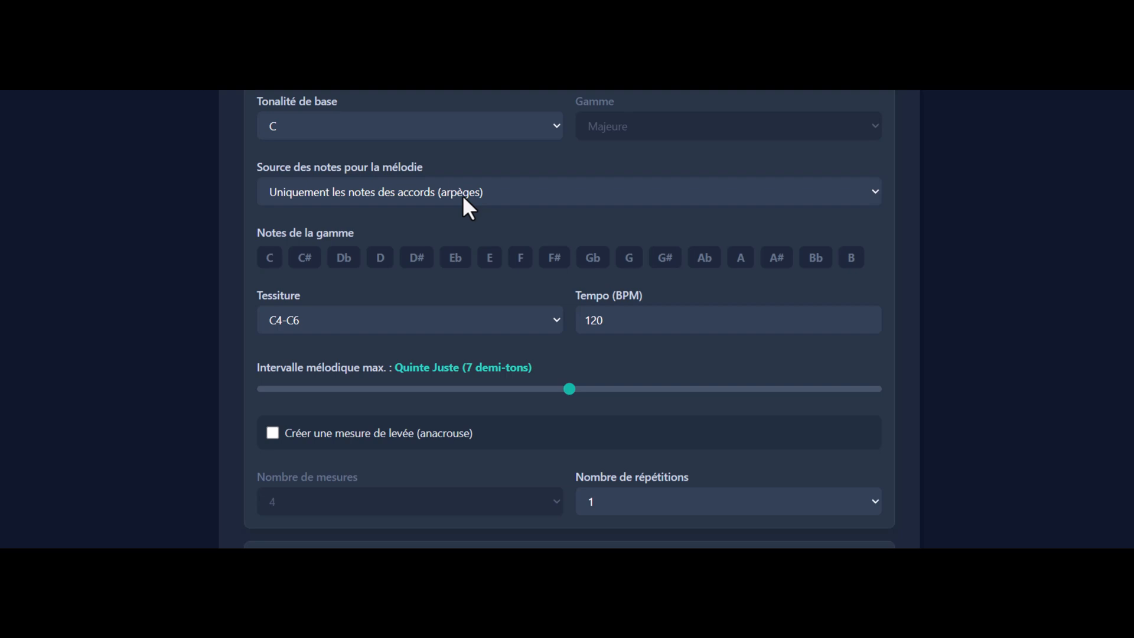
left_click(462, 195)
left_click(385, 217)
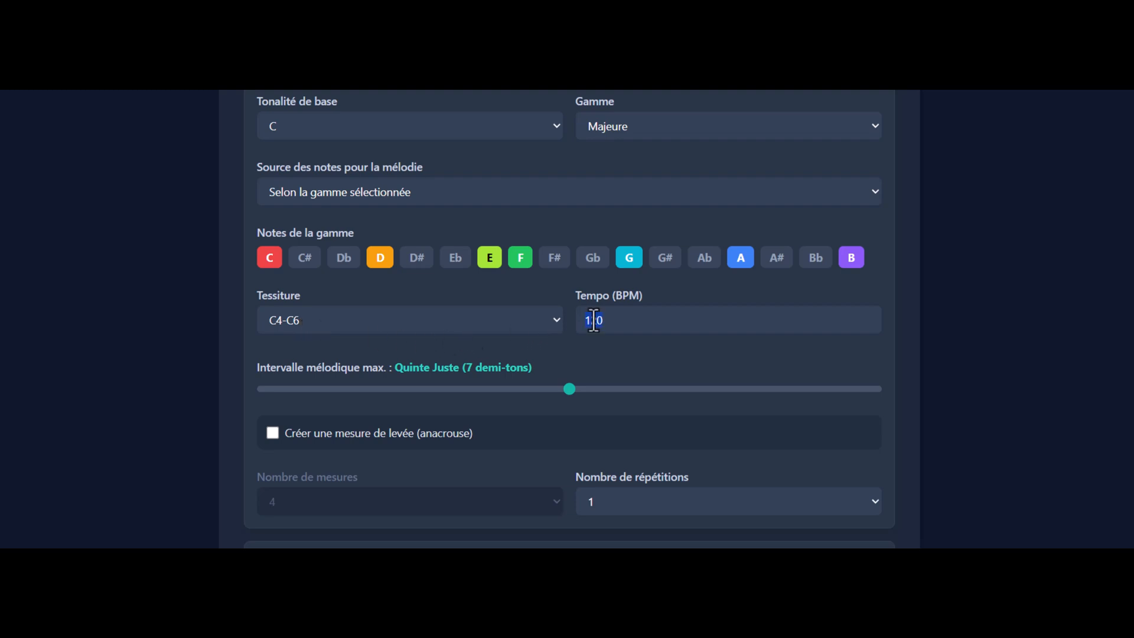
Step: Set the tempo to 80 BPM and the maximum melodic interval to Quarte Juste (5 demi-tons)
type("80")
left_click_drag(568, 388, 472, 394)
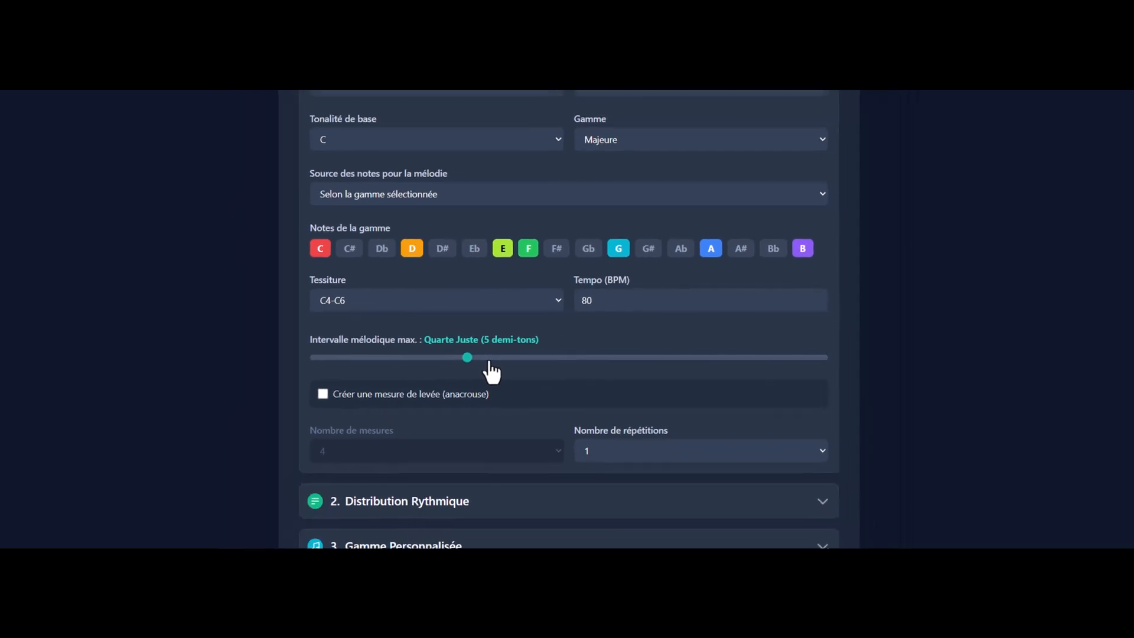
Step: Enable a pickup measure (anacrouse) with a duration of 4 temps, and collapse the general parameters
left_click(329, 389)
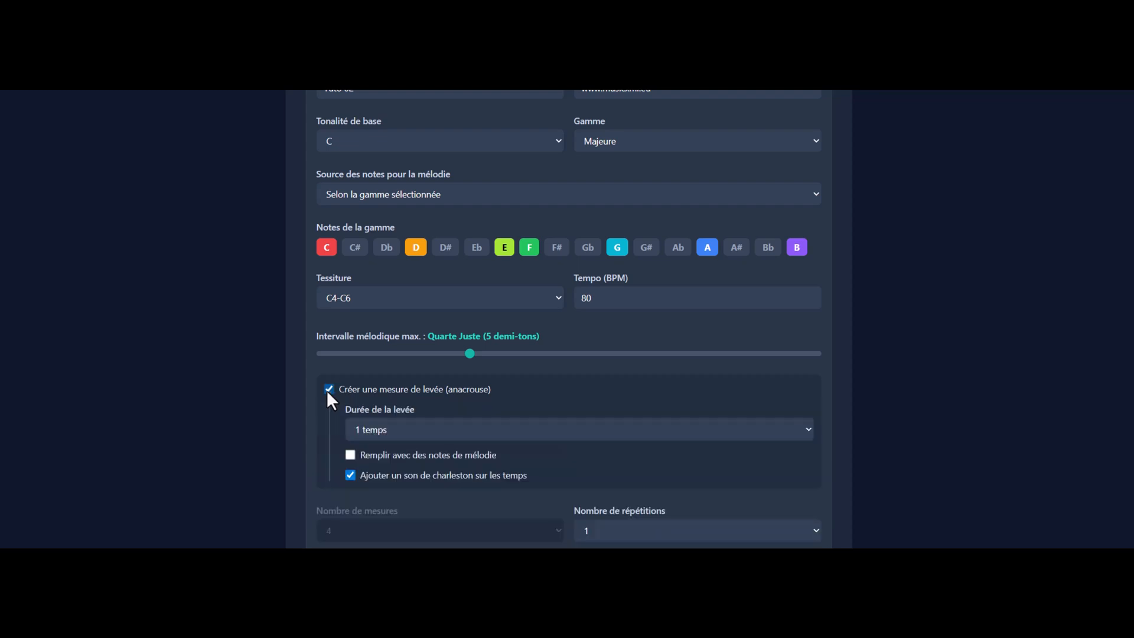
left_click(382, 429)
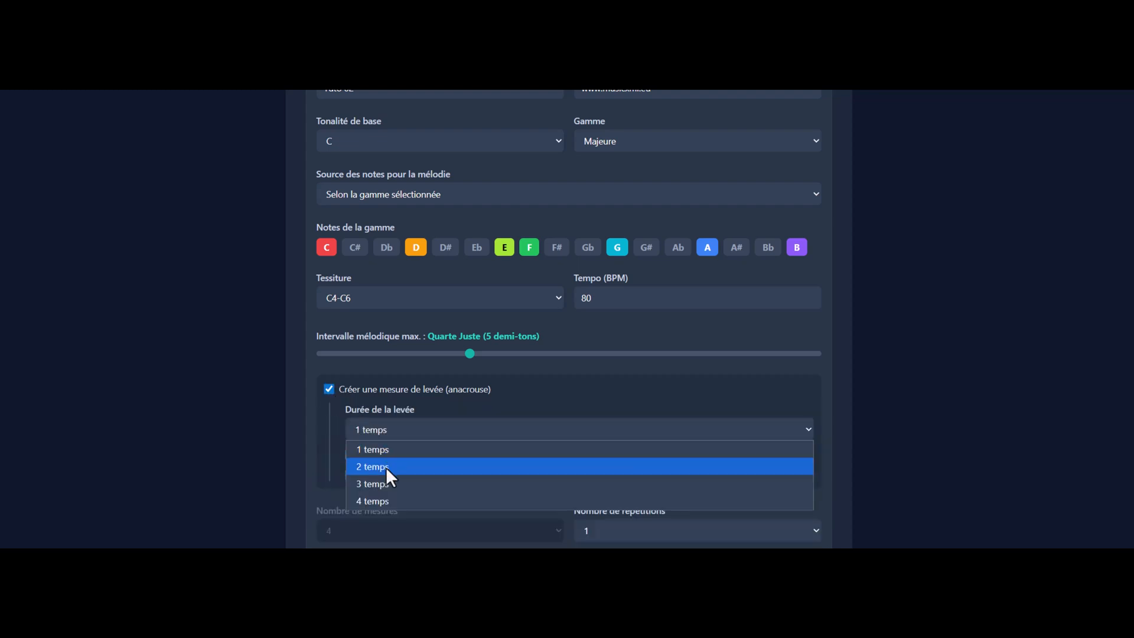
left_click(384, 501)
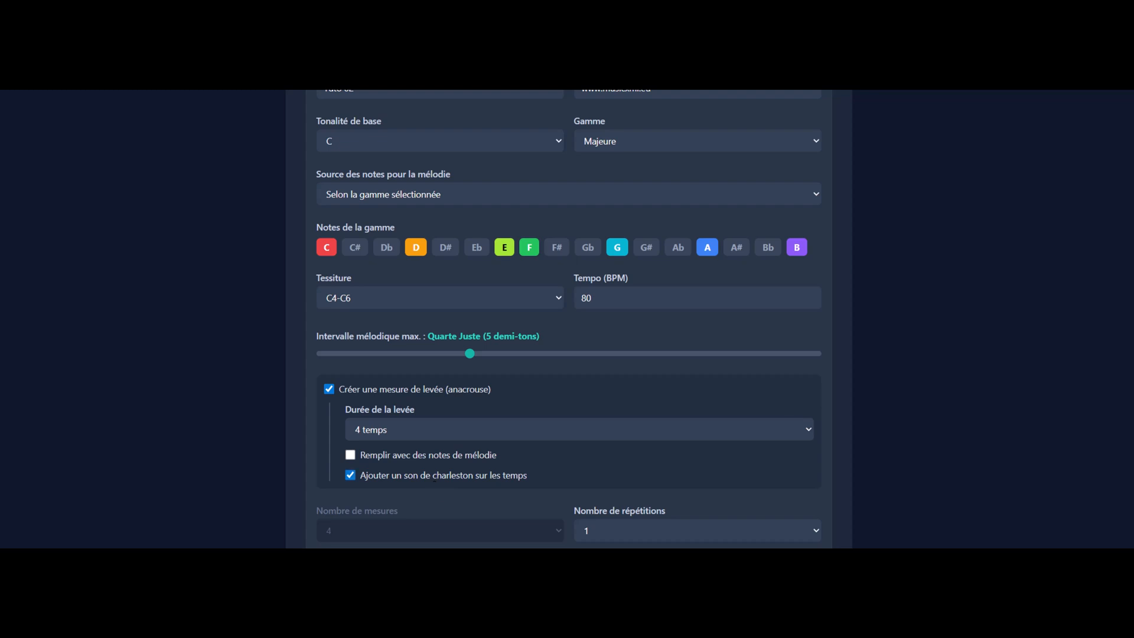
left_click(383, 149)
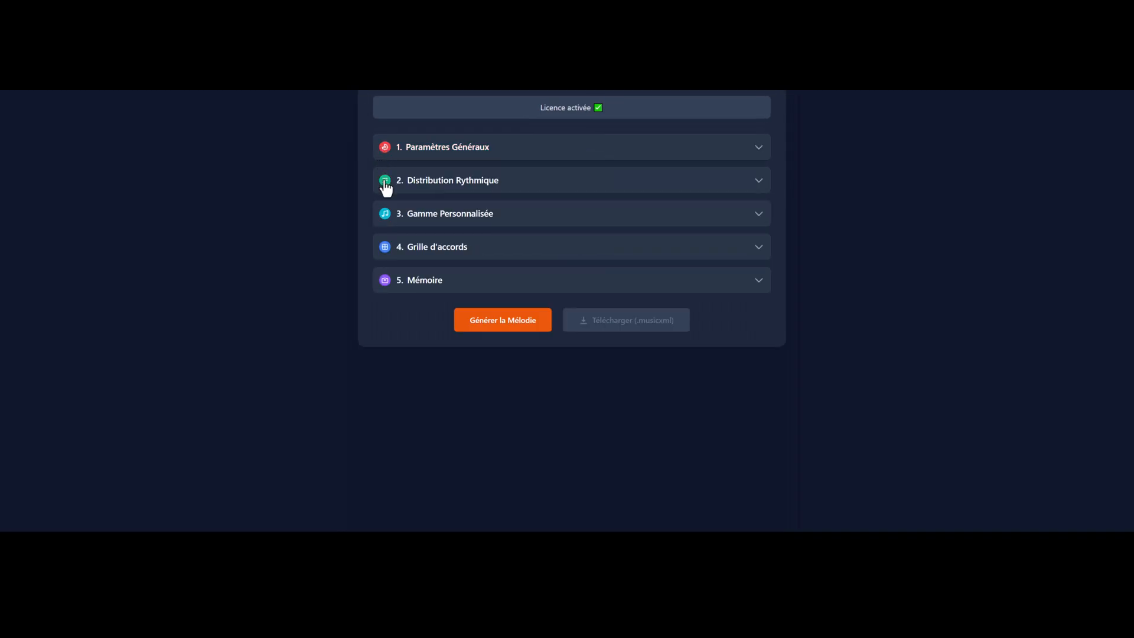
Step: Restrict the rhythmic distribution to Blanche at 30% and Noire at 70%, disabling all other note and rest values
left_click(385, 184)
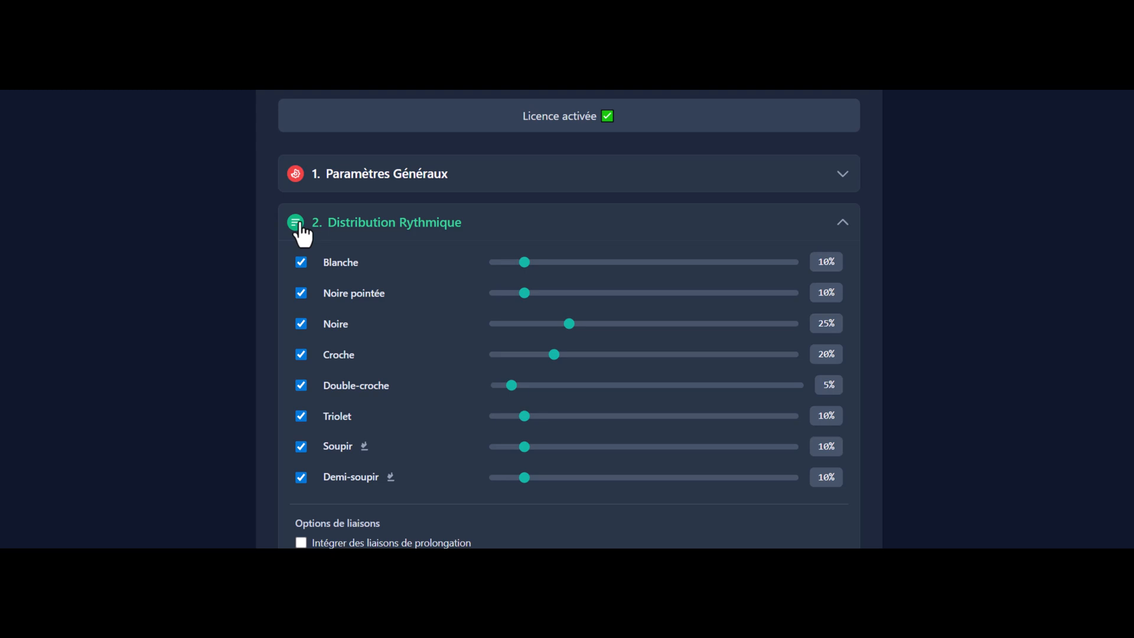
left_click(301, 291)
left_click(302, 354)
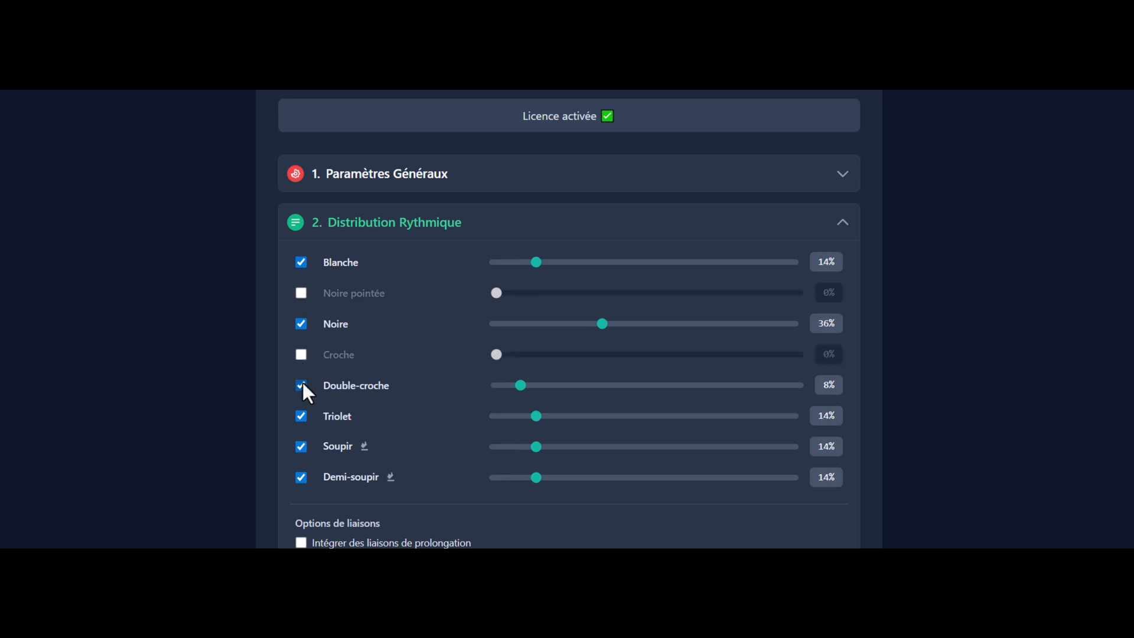
left_click(302, 384)
left_click(299, 416)
left_click(299, 447)
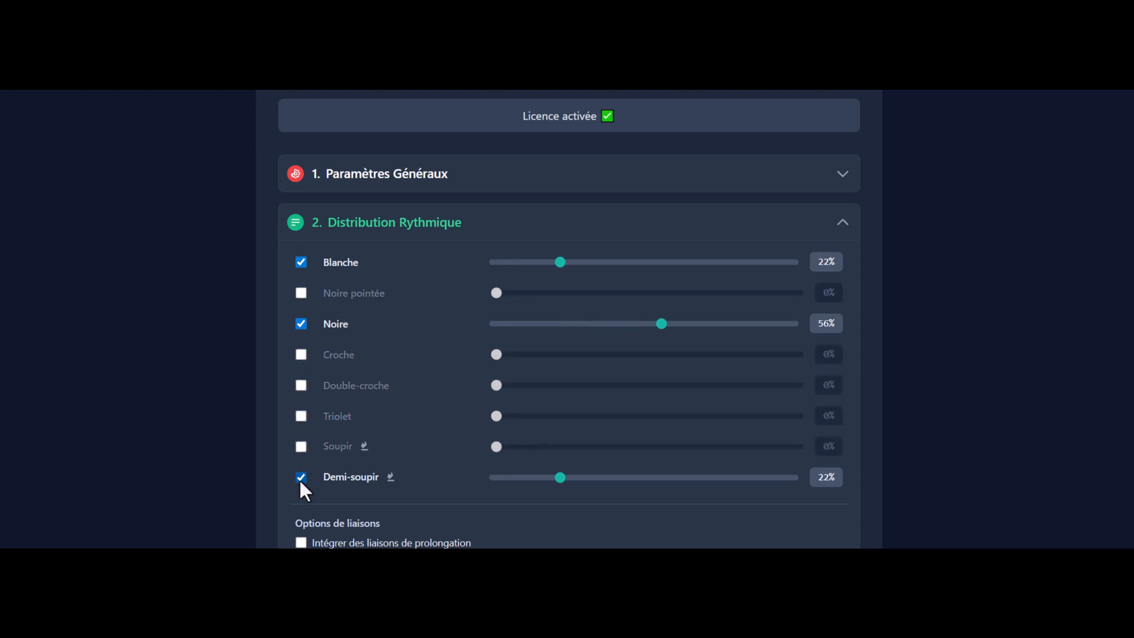
left_click(300, 477)
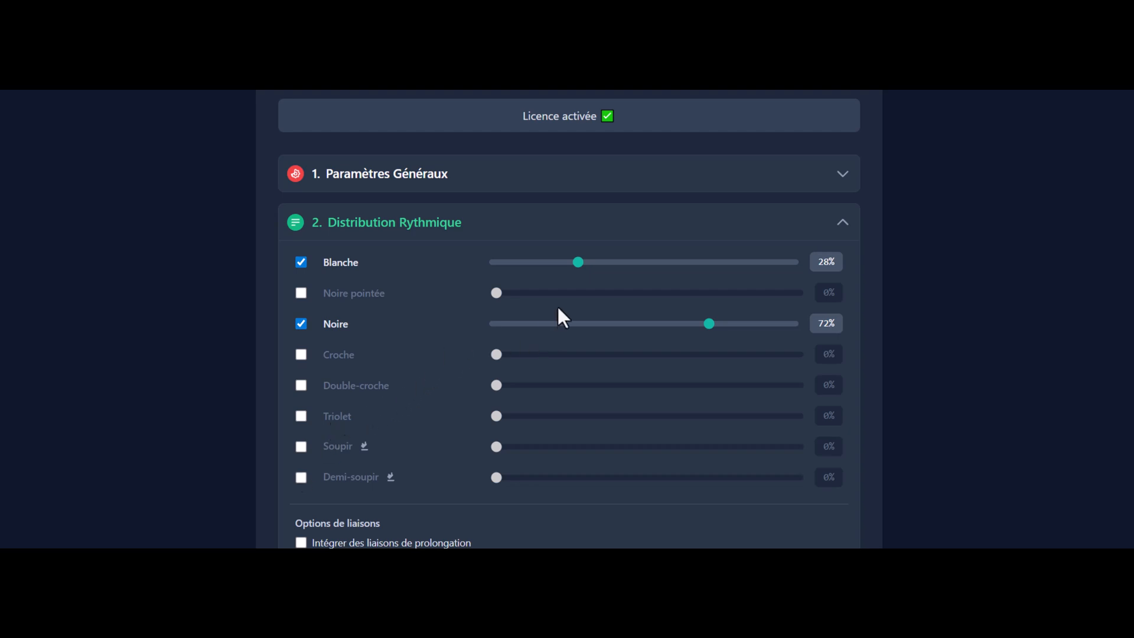
left_click_drag(579, 262, 584, 264)
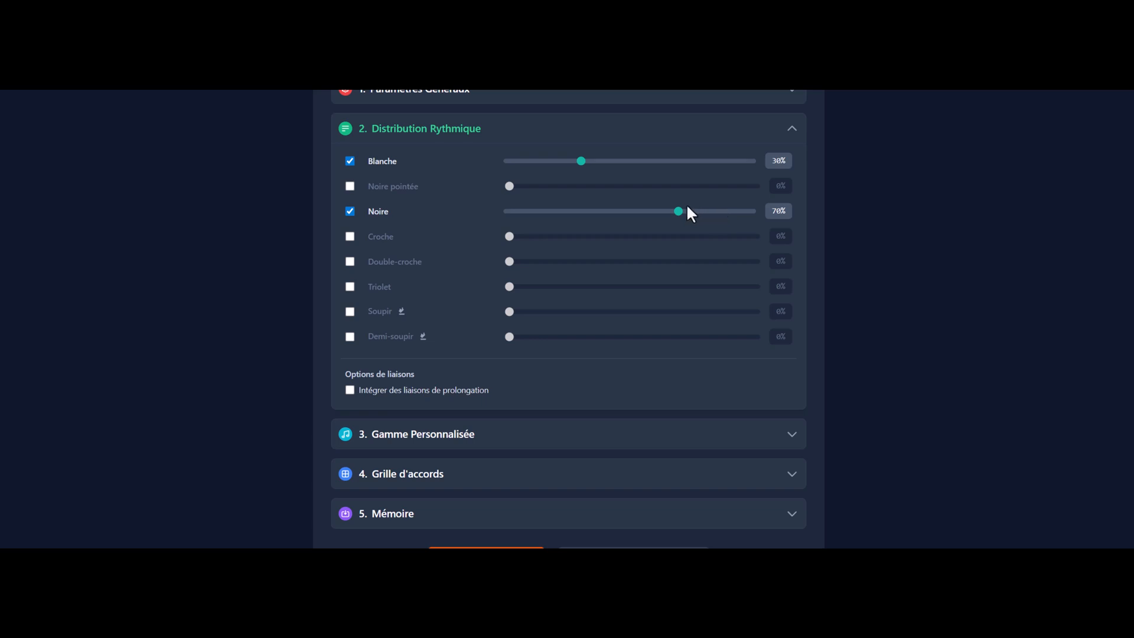
left_click(343, 137)
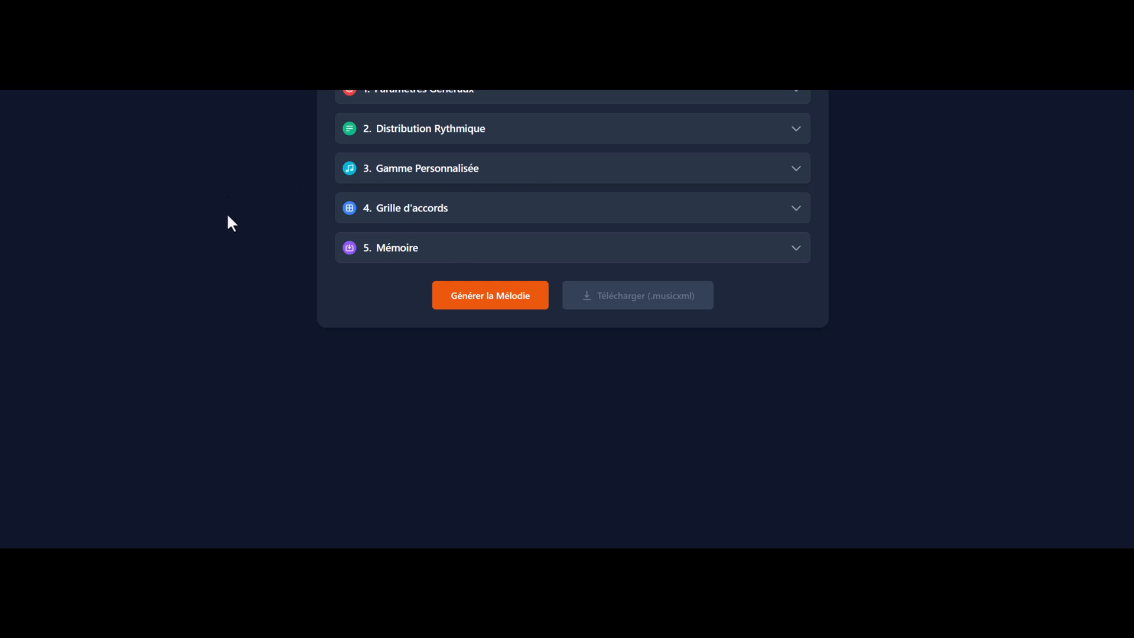
Step: Open the chord grid settings and apply the suggested progression Rock'n'Roll (I-vi-IV-V)
left_click(349, 212)
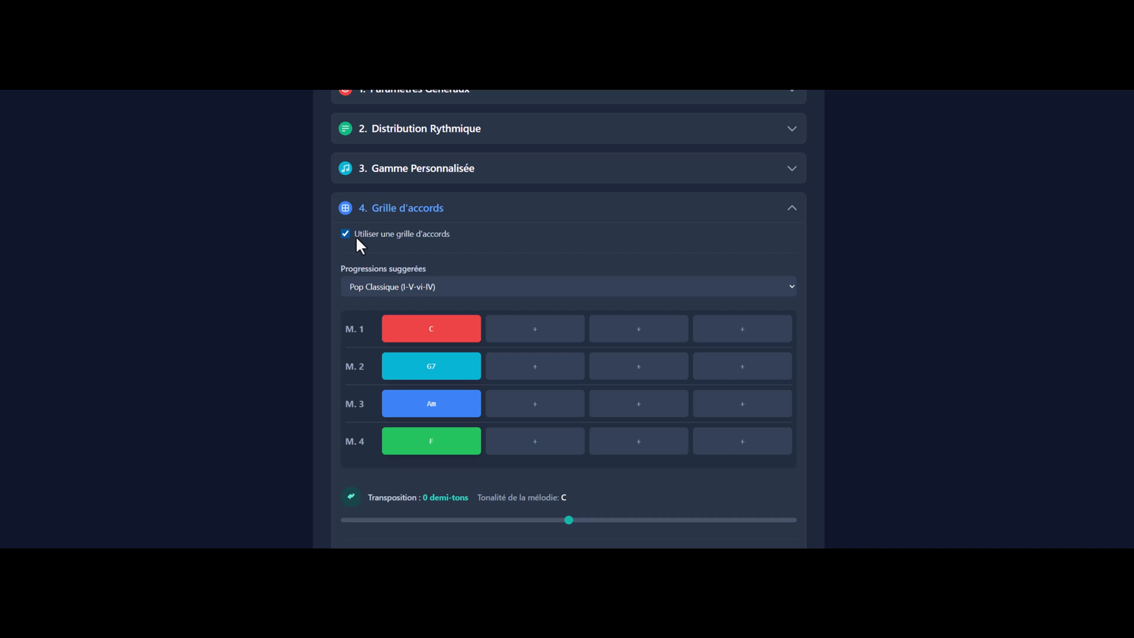
left_click(403, 290)
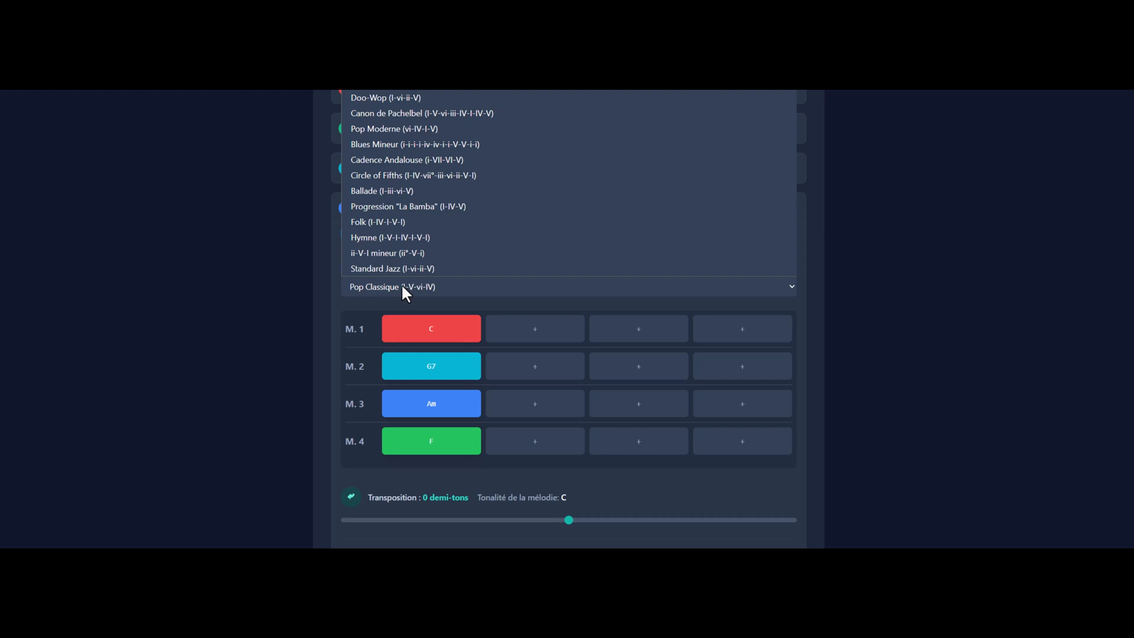
left_click(403, 287)
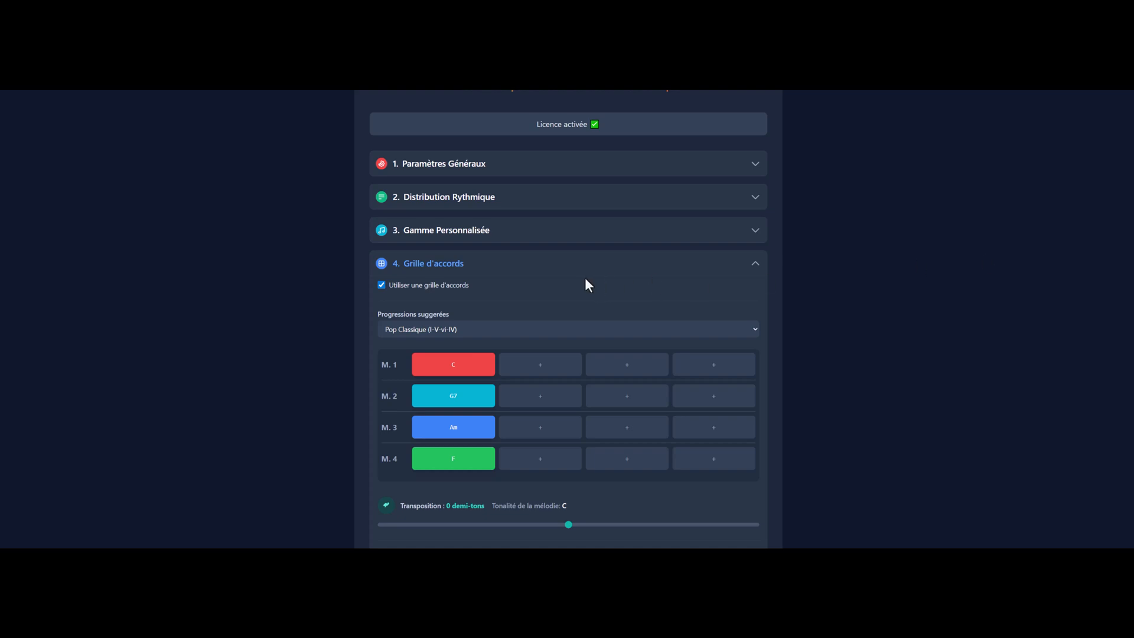
left_click(417, 328)
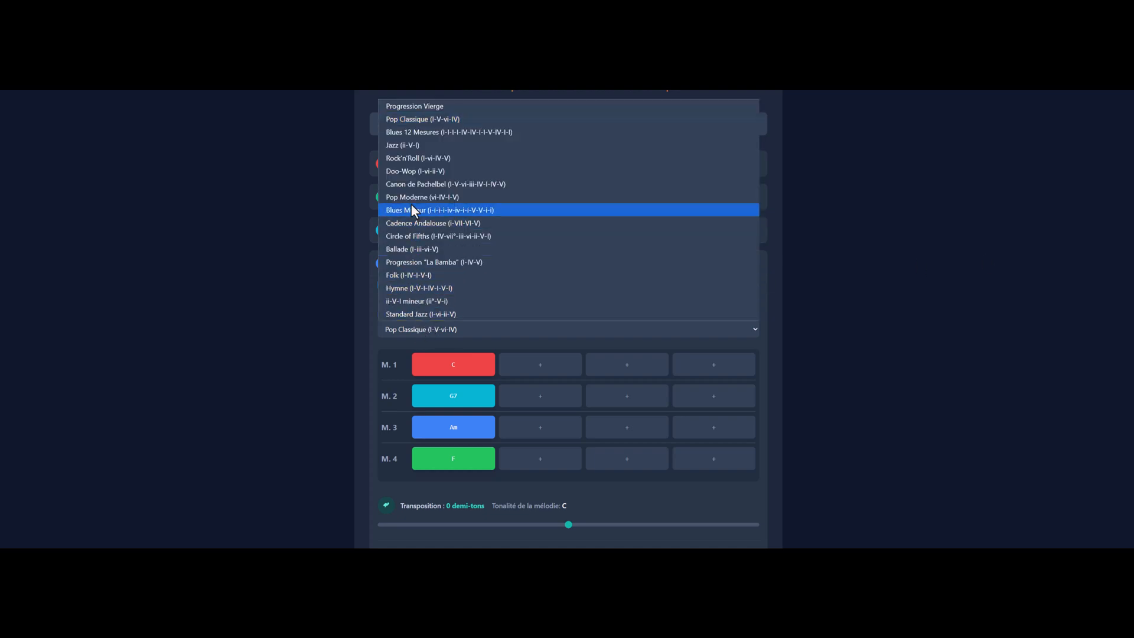
left_click(421, 158)
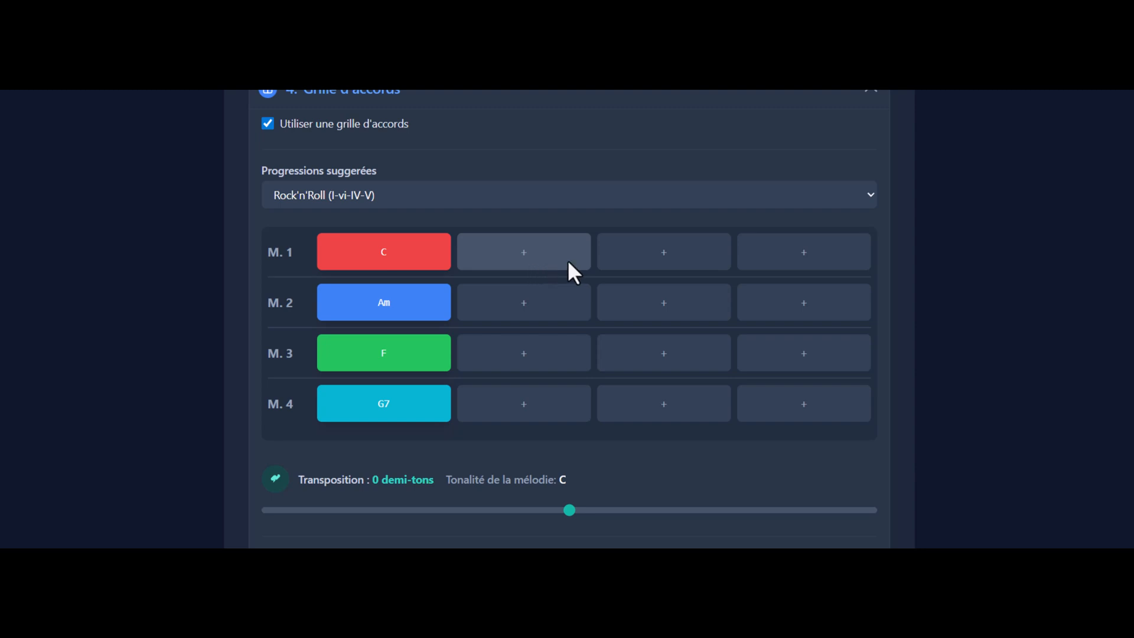
Step: Examine the chord editing options for the C chord in measure 1 without changing the chord
mouse_move(423, 257)
left_mouse_down()
mouse_move(537, 256)
mouse_move(421, 257)
left_mouse_up()
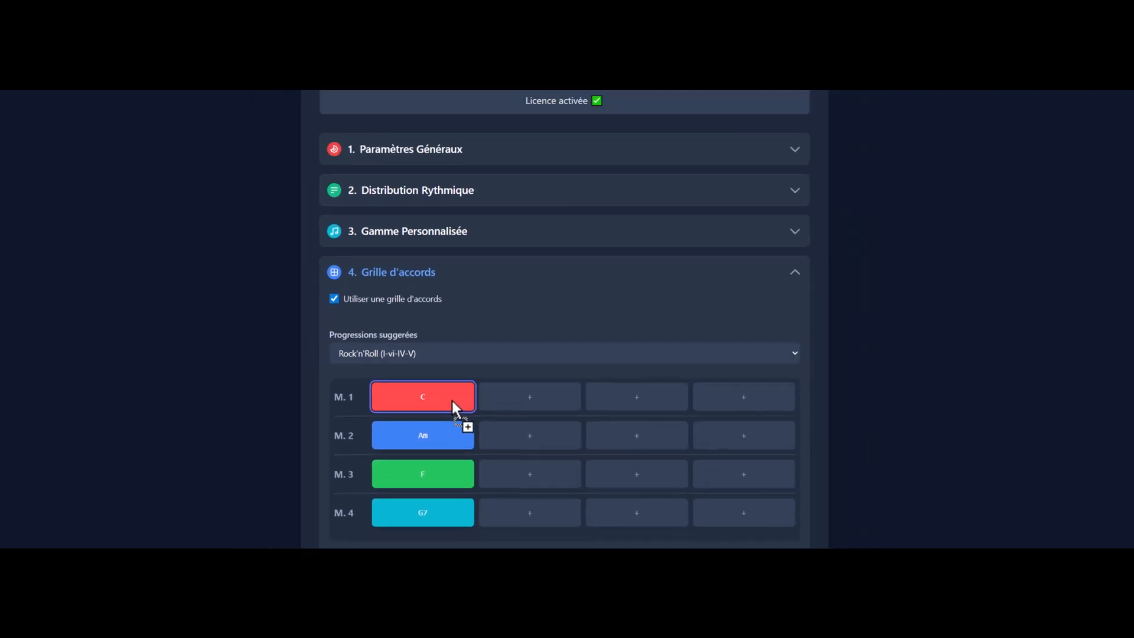
left_click(458, 424)
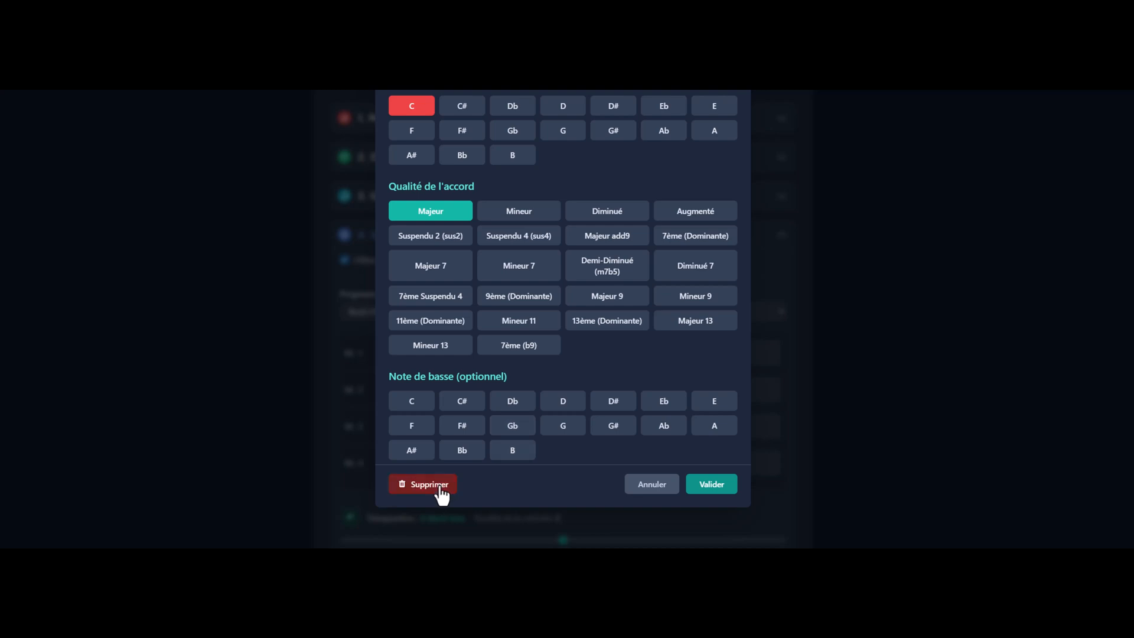
left_click(649, 485)
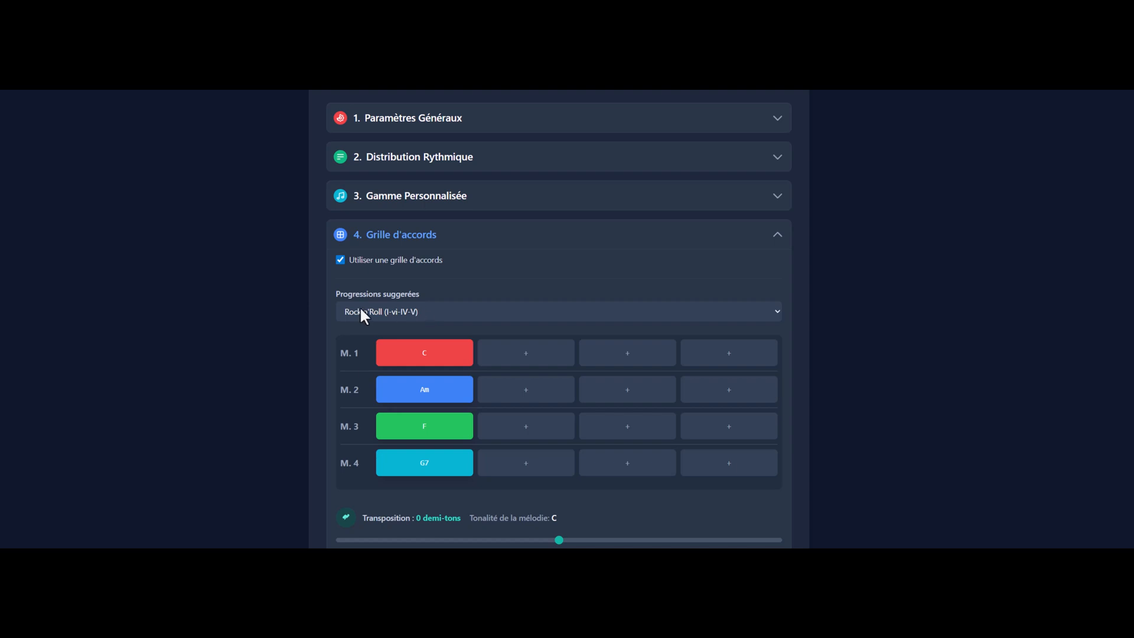
Step: Duplicate the four-measure chord grid to extend it to eight measures
scroll(419, 370, "down", 3)
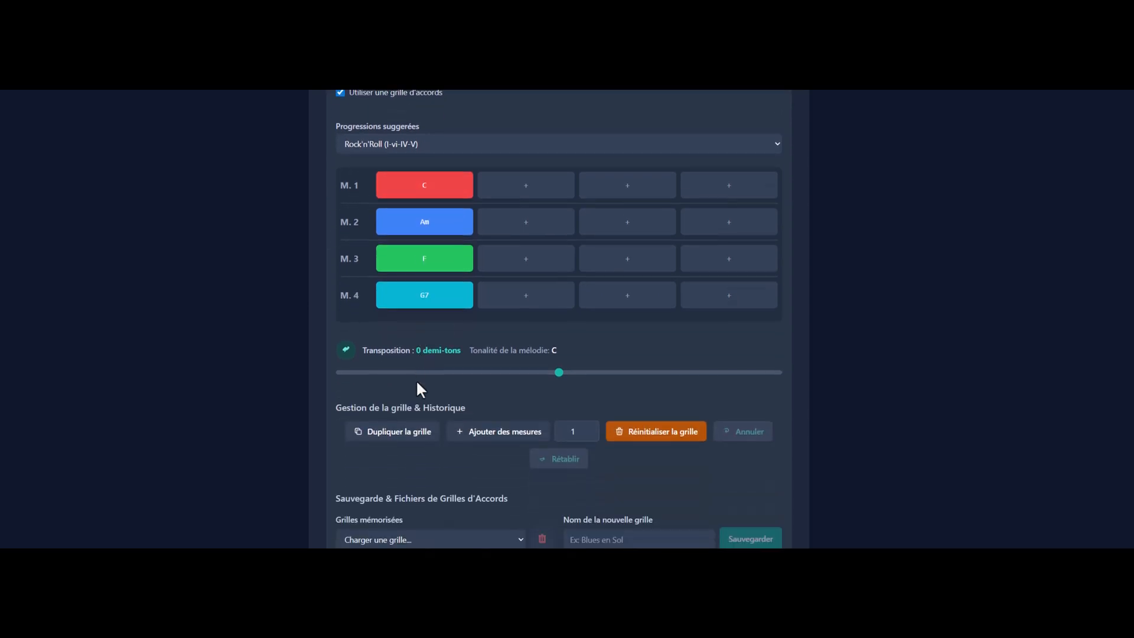
left_click(404, 436)
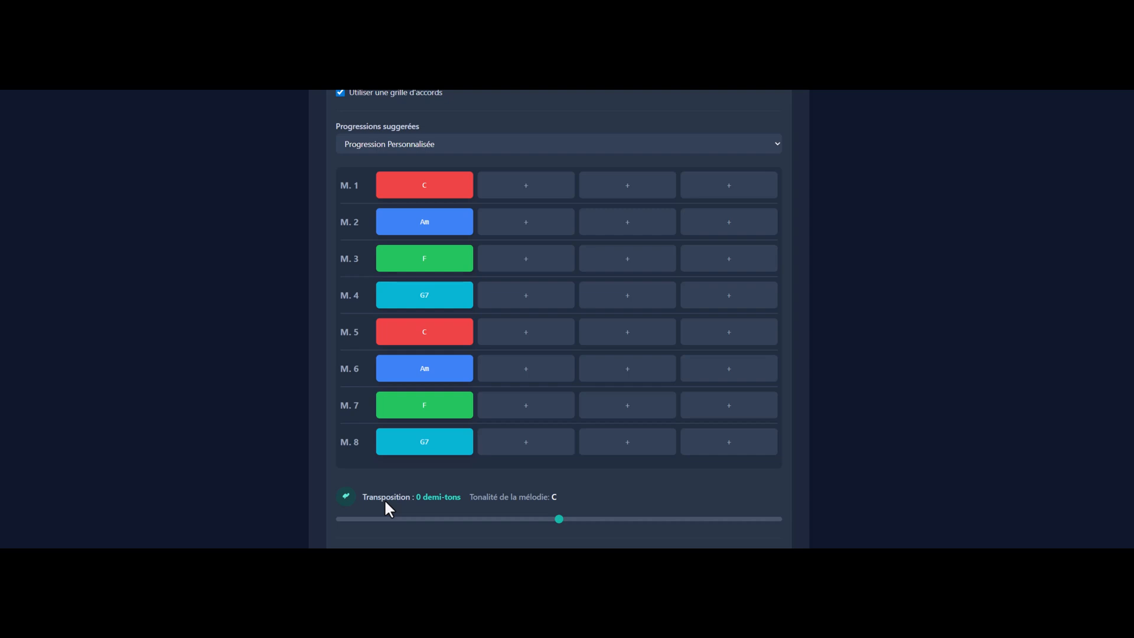
Step: Try transposing the chord grid by +2 demi-tons, and check the general parameters
left_click_drag(558, 523, 596, 526)
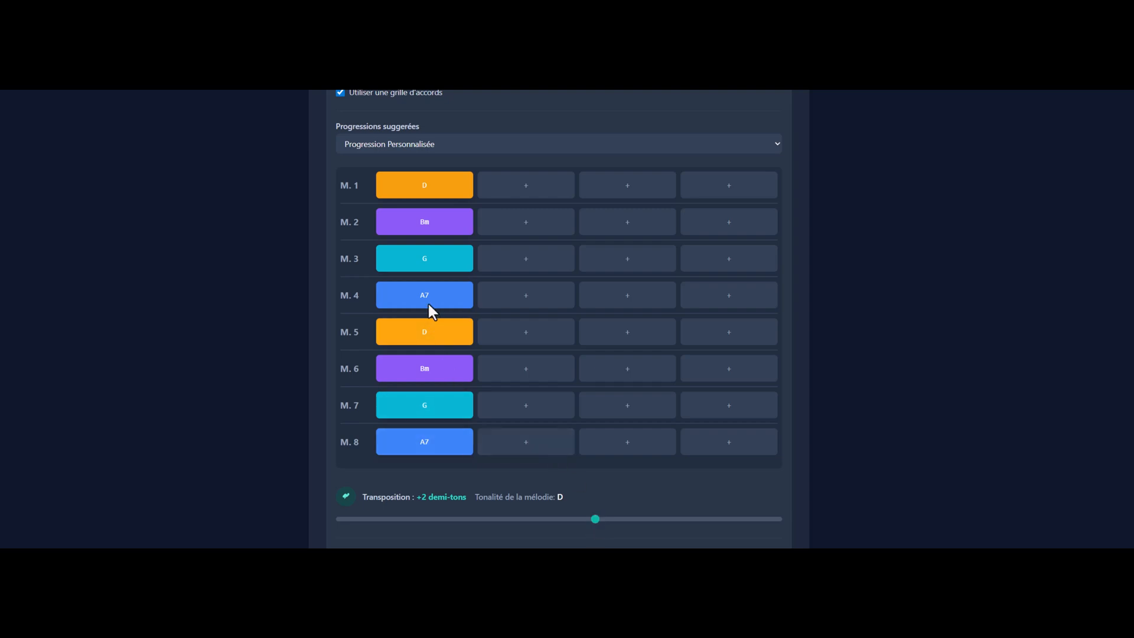
scroll(429, 371, "up", 3)
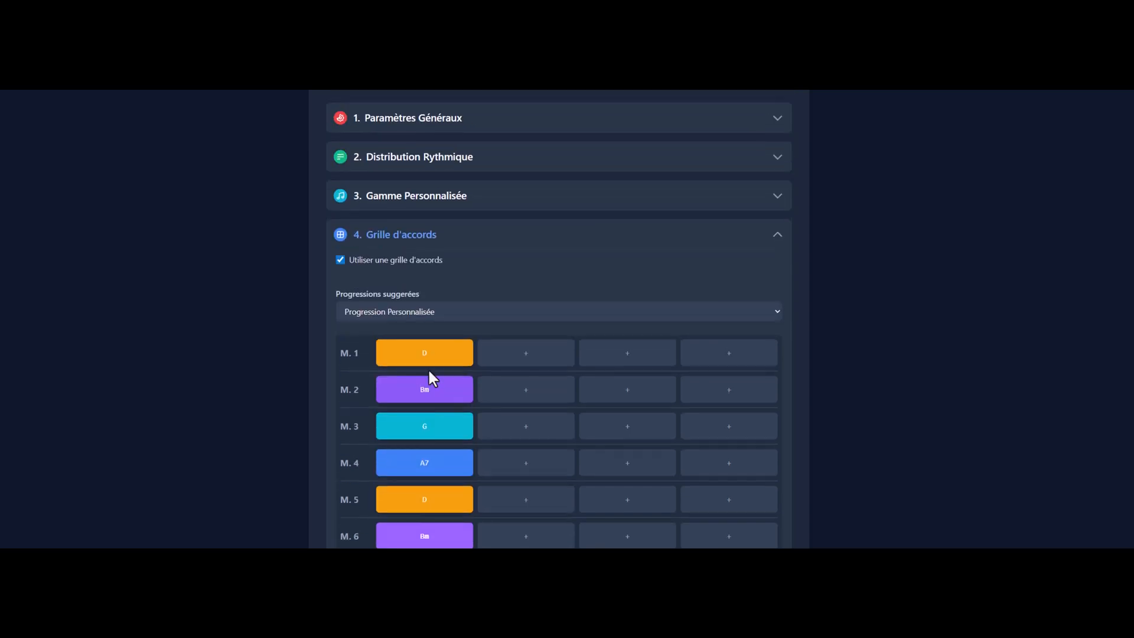
left_click(342, 124)
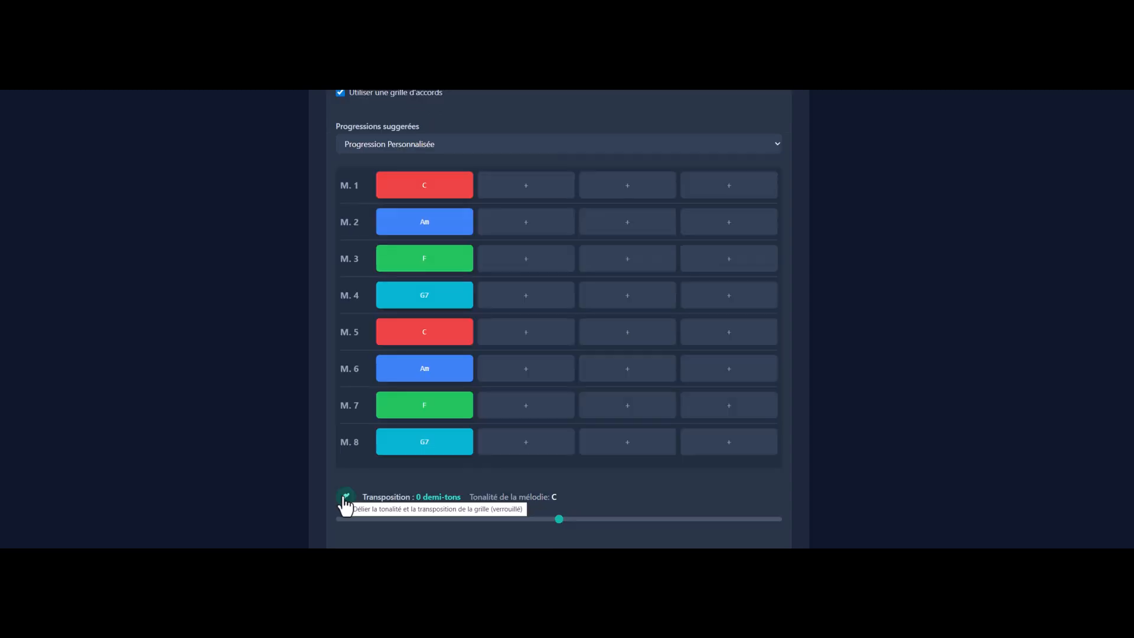
Step: Unlink the melody's key from the chord grid transposition, and generate the melody
left_click(345, 500)
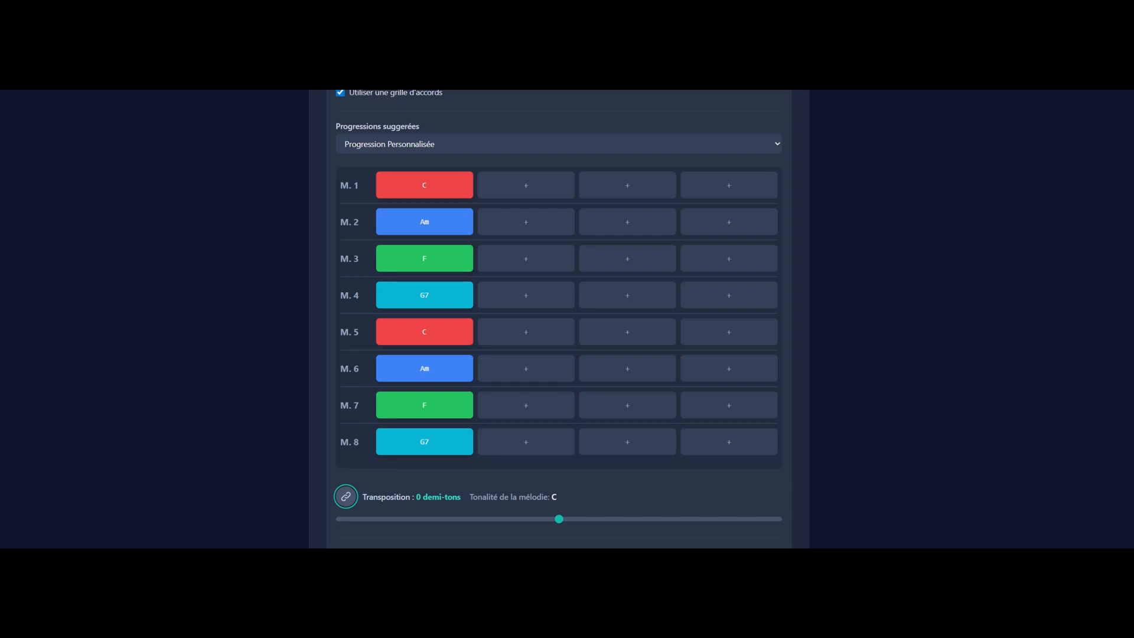
scroll(632, 385, "down", 4)
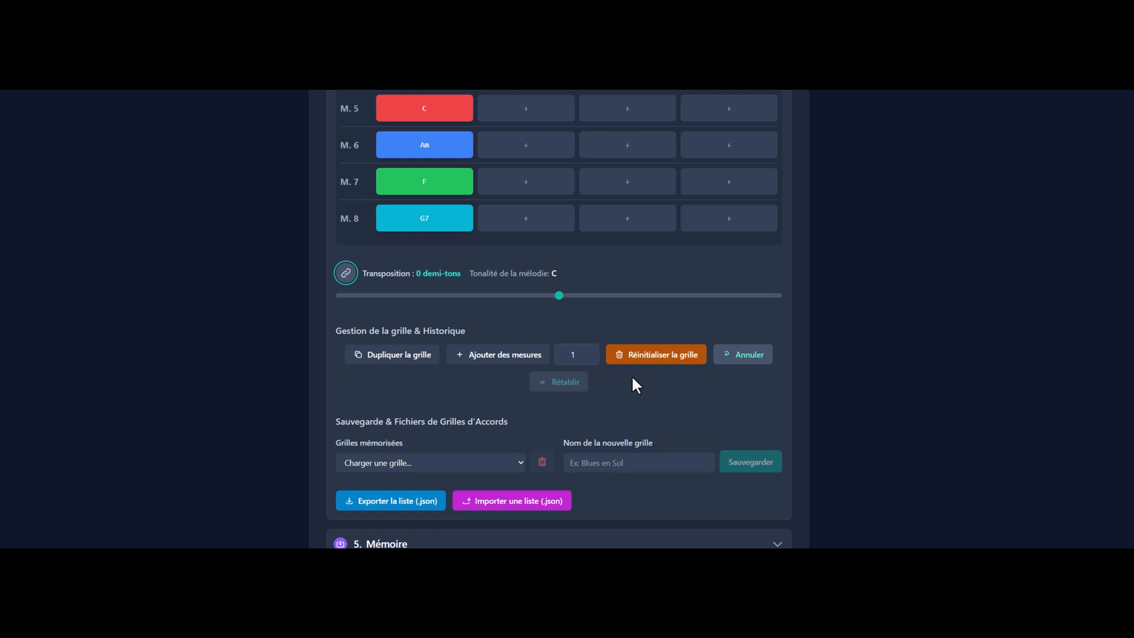
scroll(633, 393, "down", 1)
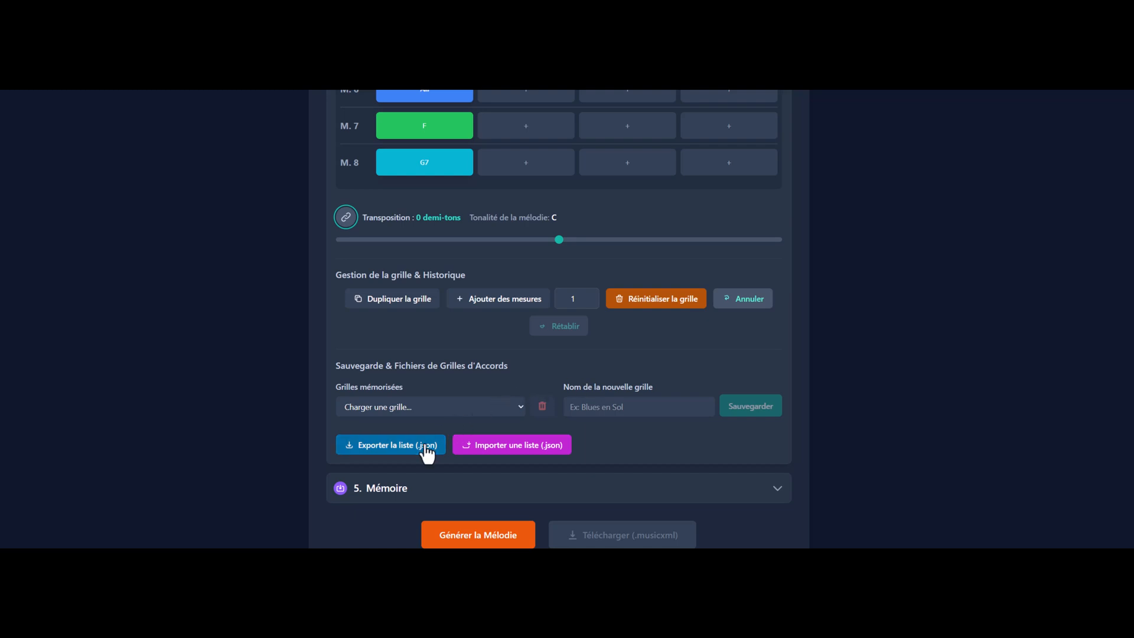
scroll(427, 449, "down", 1)
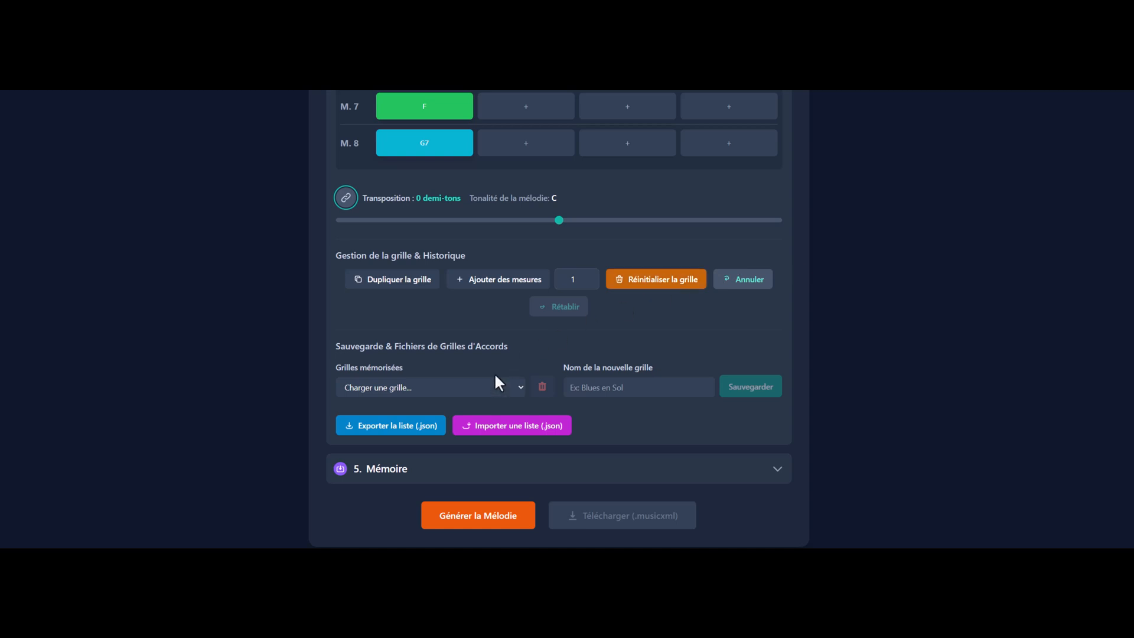
left_click(482, 516)
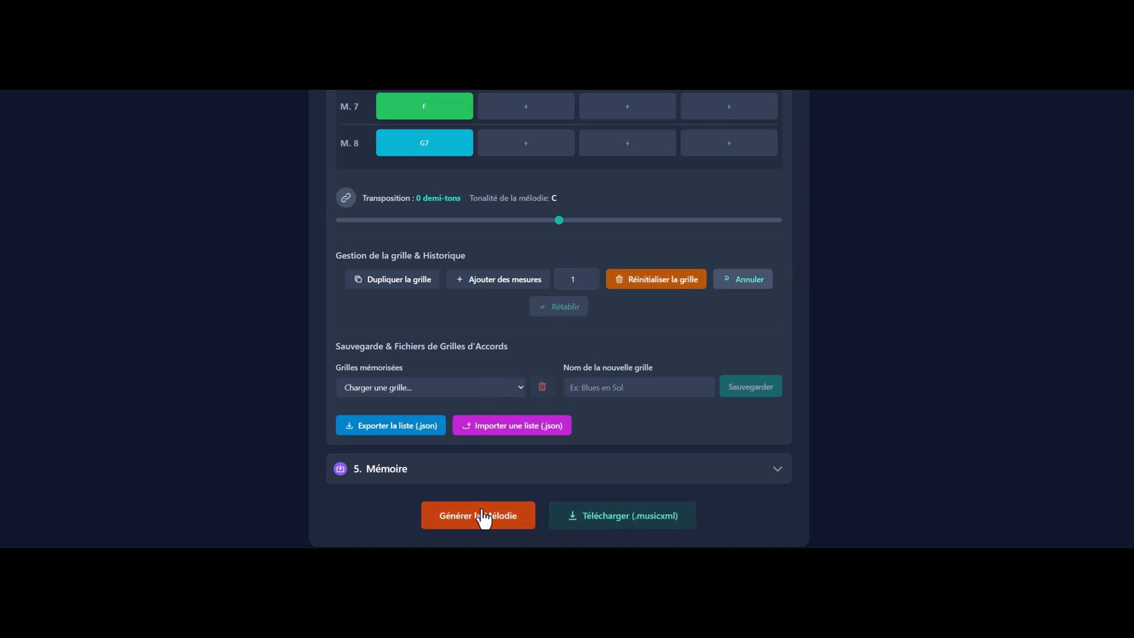
Step: Download the generated melody as Tuto_02.musicxml into the "Fichiers .musicxml" folder
left_click(624, 518)
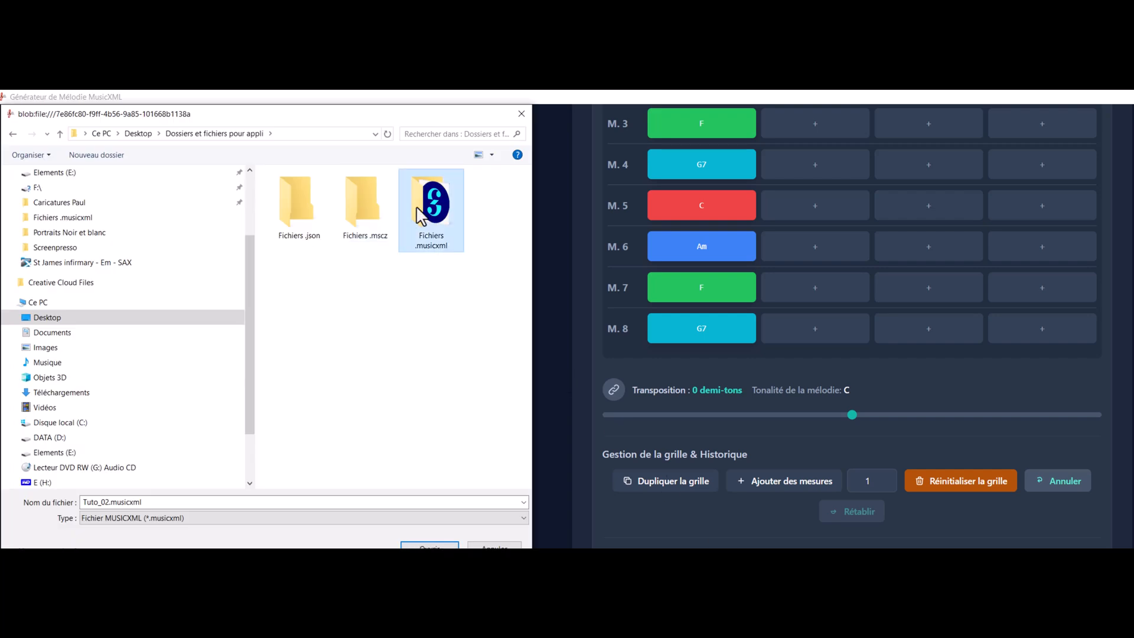
double_click(421, 215)
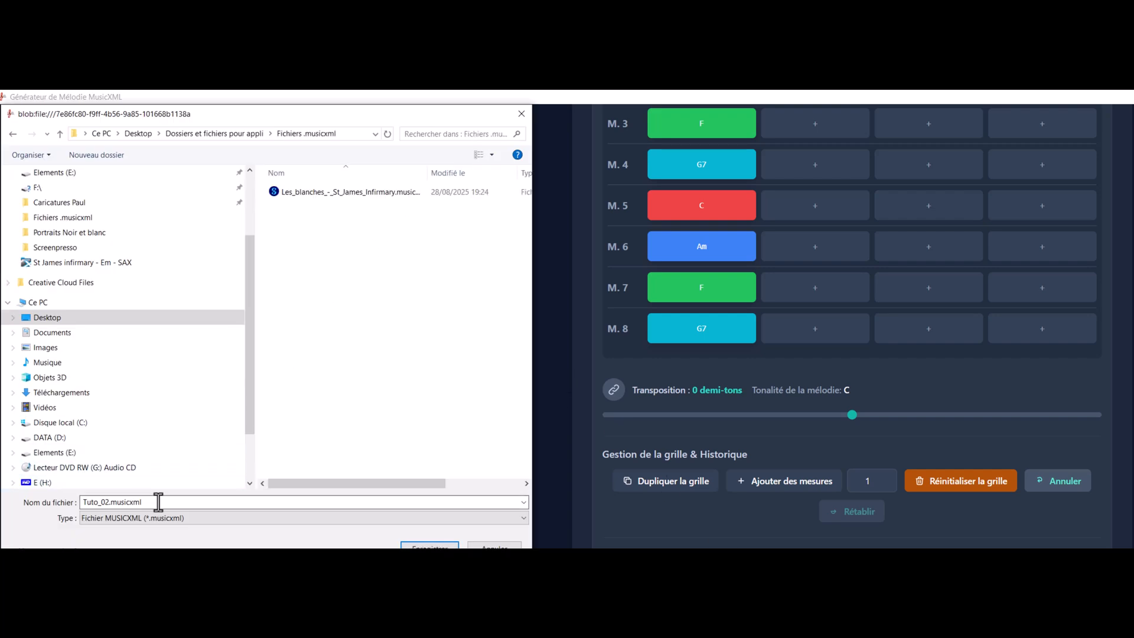
left_click(430, 544)
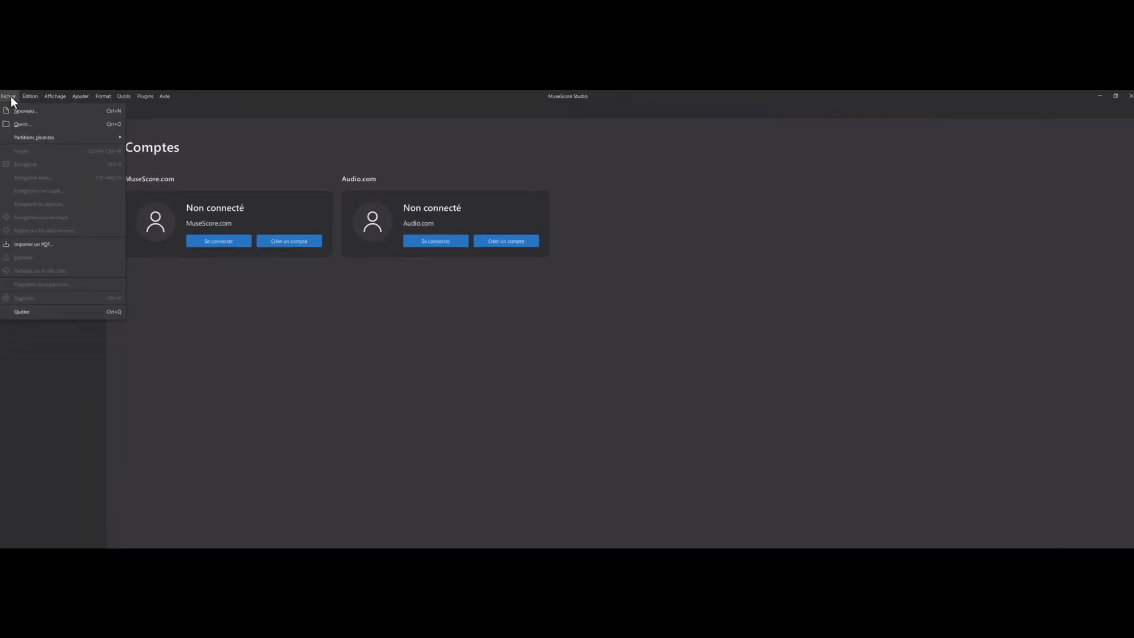
Step: Switch to MuseScore Studio, open Tuto_02.musicxml, and look over both systems of the score
left_click(28, 125)
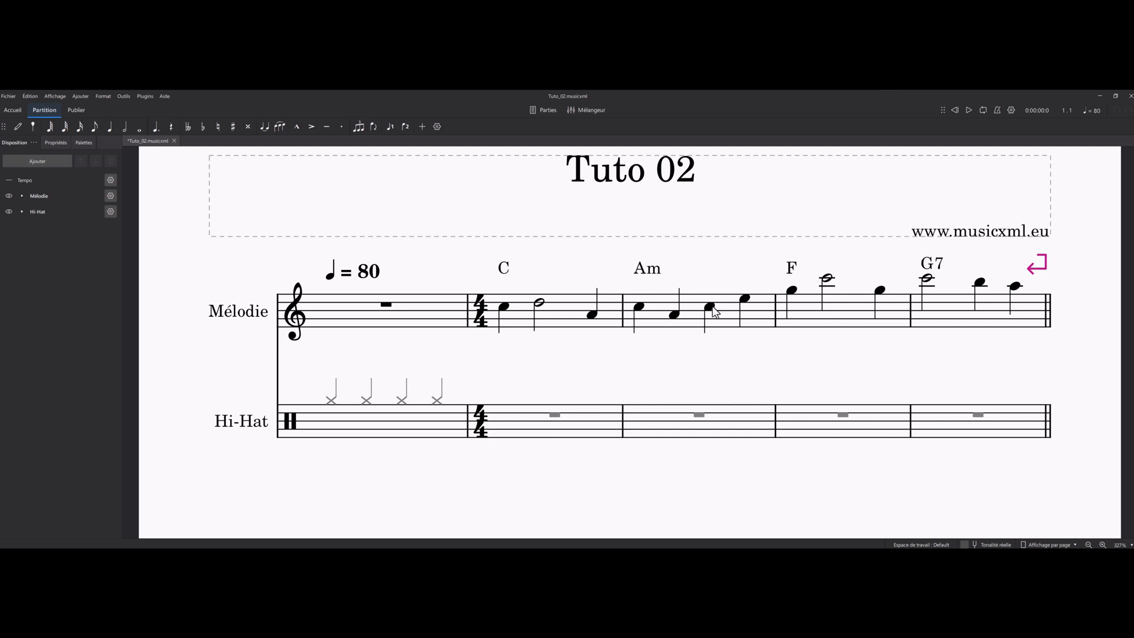
scroll(564, 342, "down", 5)
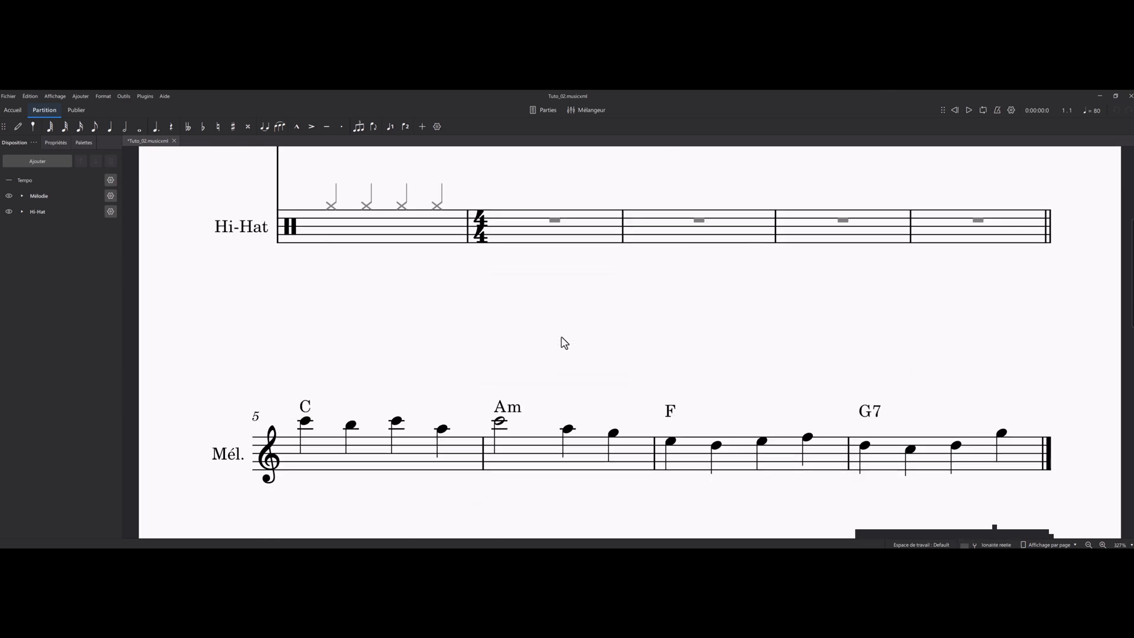
scroll(564, 343, "down", 1)
scroll(564, 343, "up", 6)
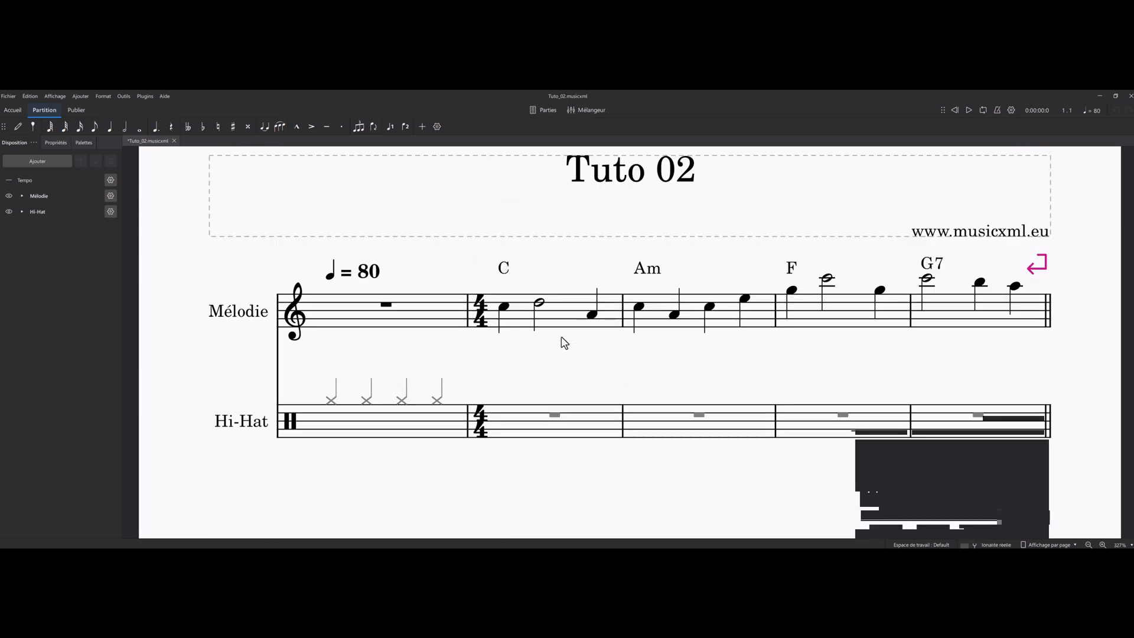
Step: Play the Tuto 02 score to listen to the melody, and return to its first system
left_click(968, 111)
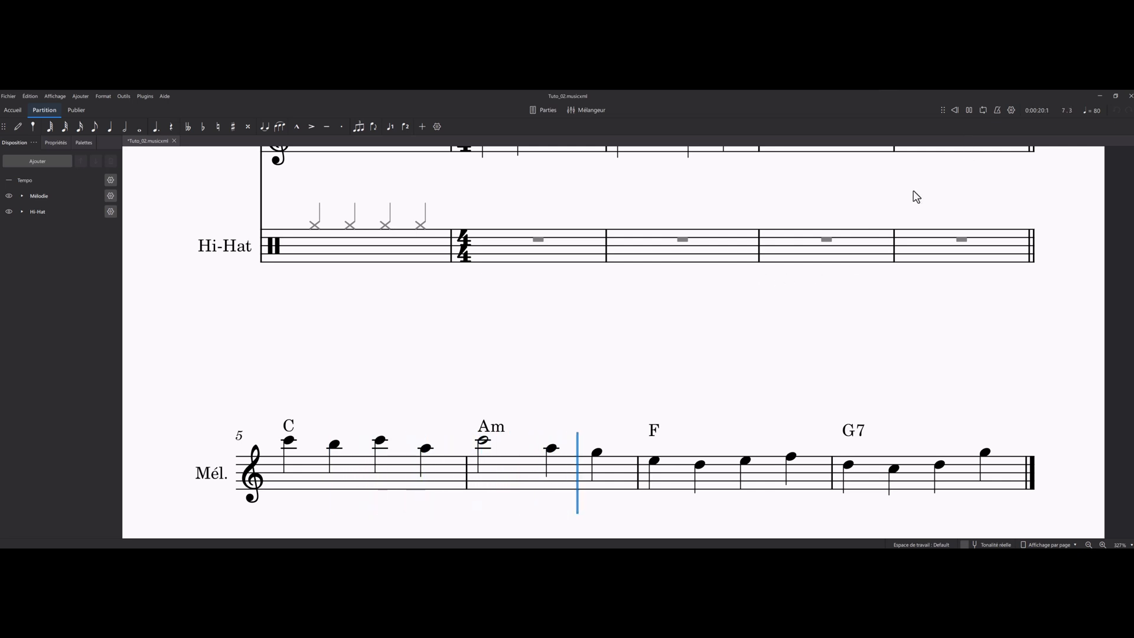
left_click(968, 111)
scroll(840, 270, "up", 3)
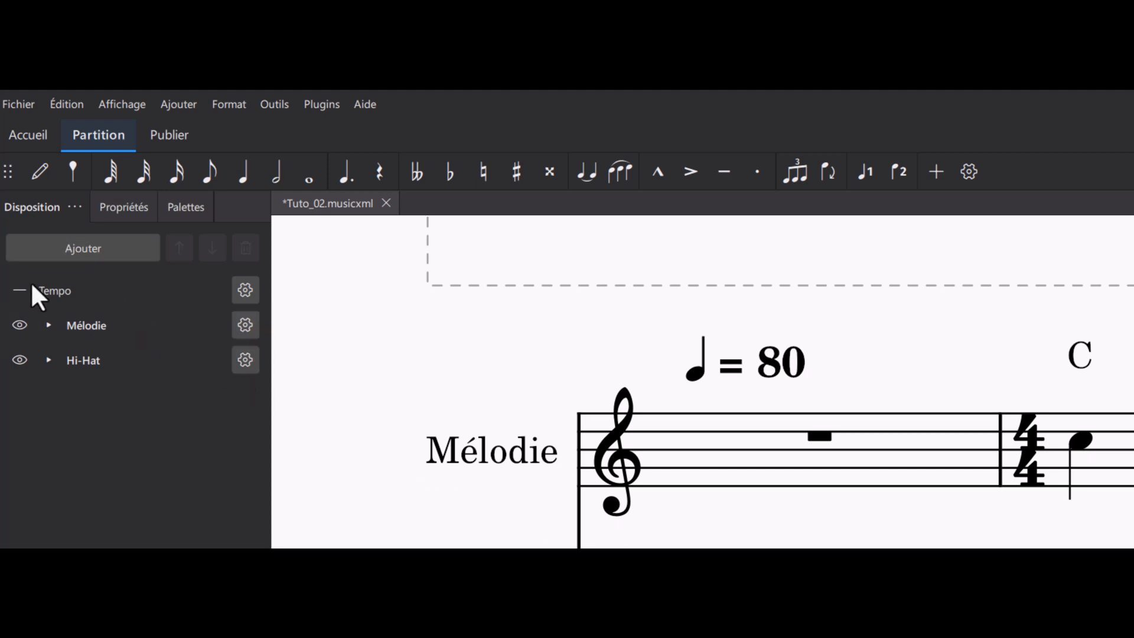
Step: Hide the Percussion staff of the Hi-Hat instrument in the score
left_click(47, 362)
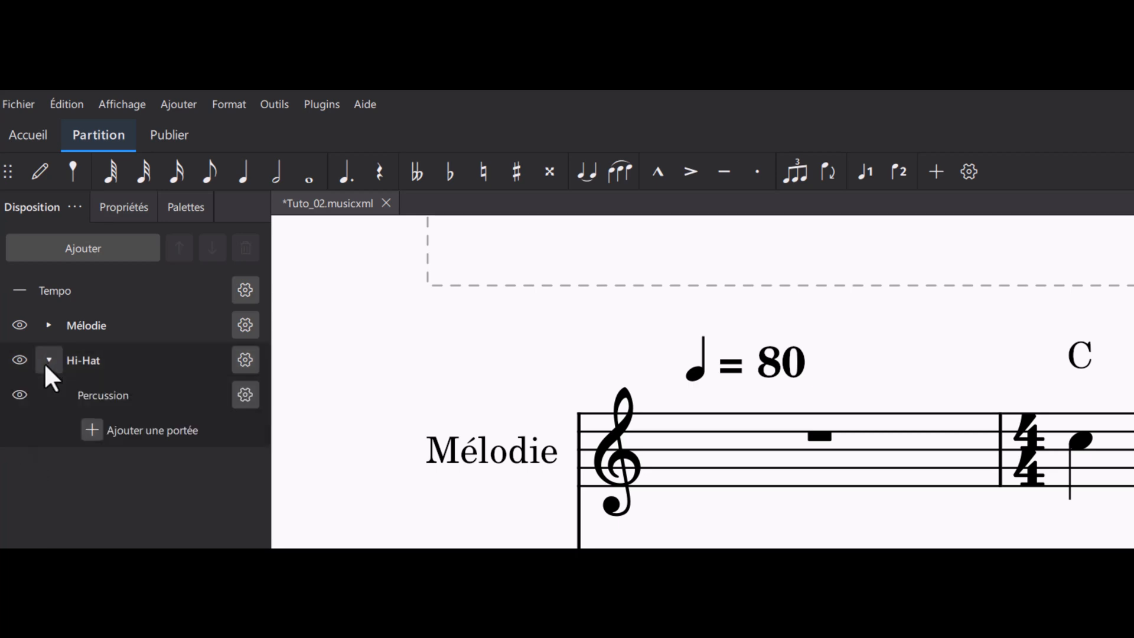
left_click(17, 395)
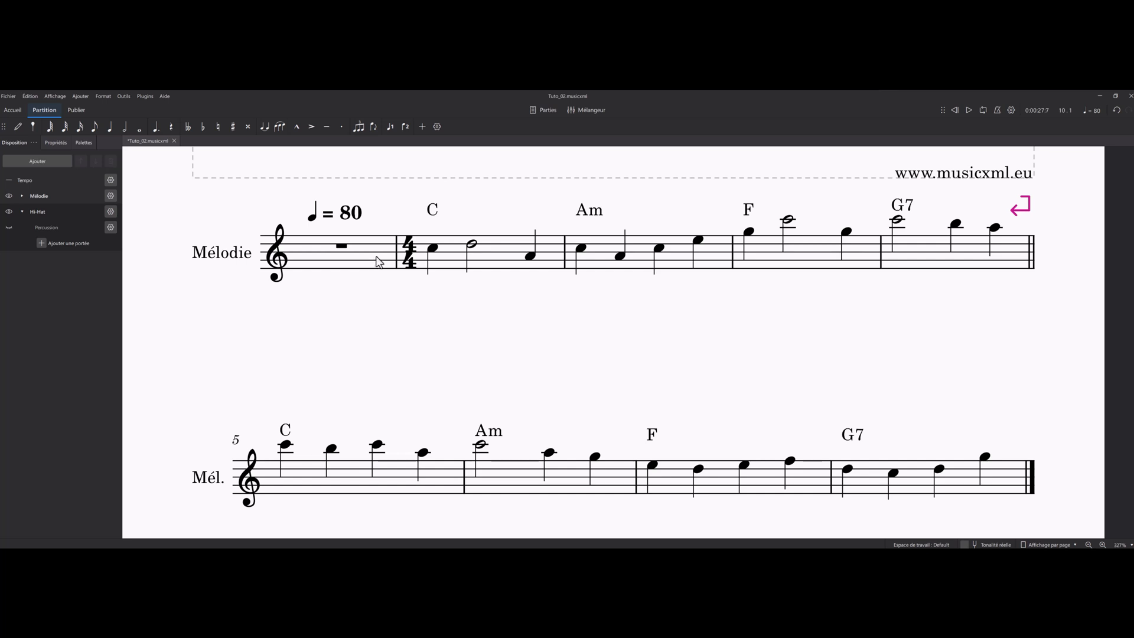
Step: Rewind the score to the start and play it with the Hi-Hat staff hidden
left_click(954, 110)
left_click(968, 109)
left_click(969, 110)
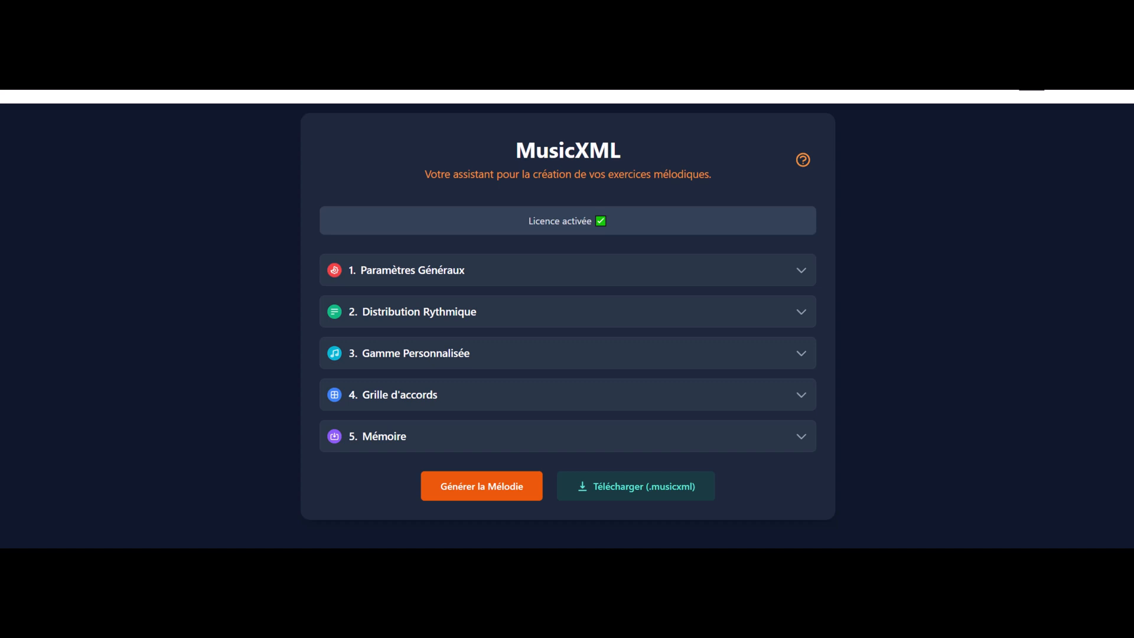
Step: Switch to the MusicXML generator and set the melody's note source to "Uniquement les notes des accords (arpèges)"
left_click(338, 271)
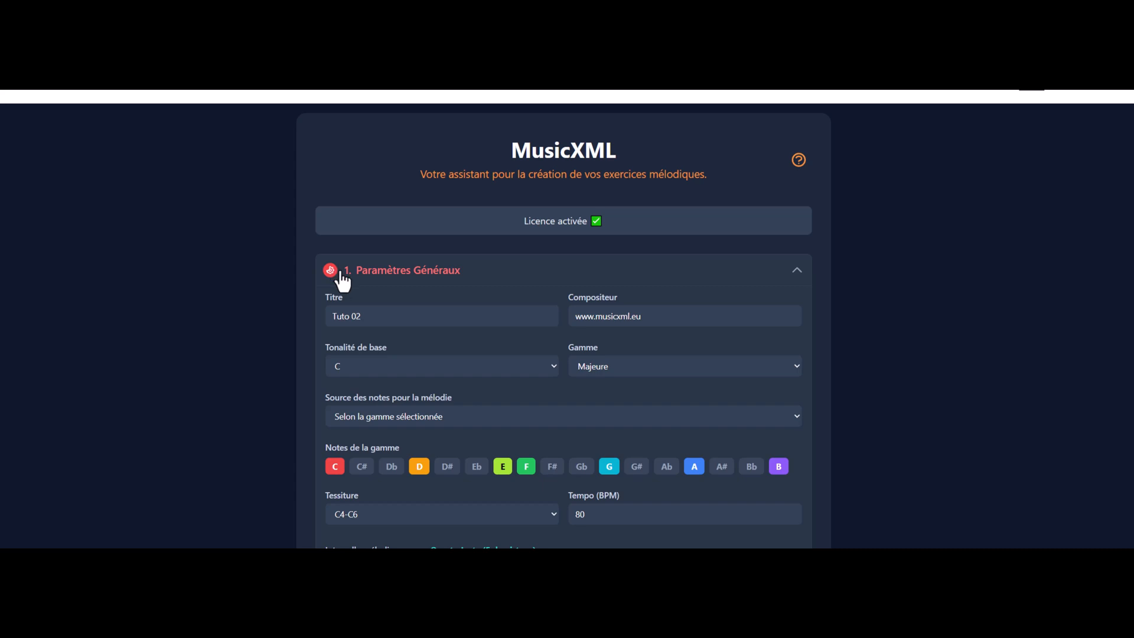
left_click(393, 416)
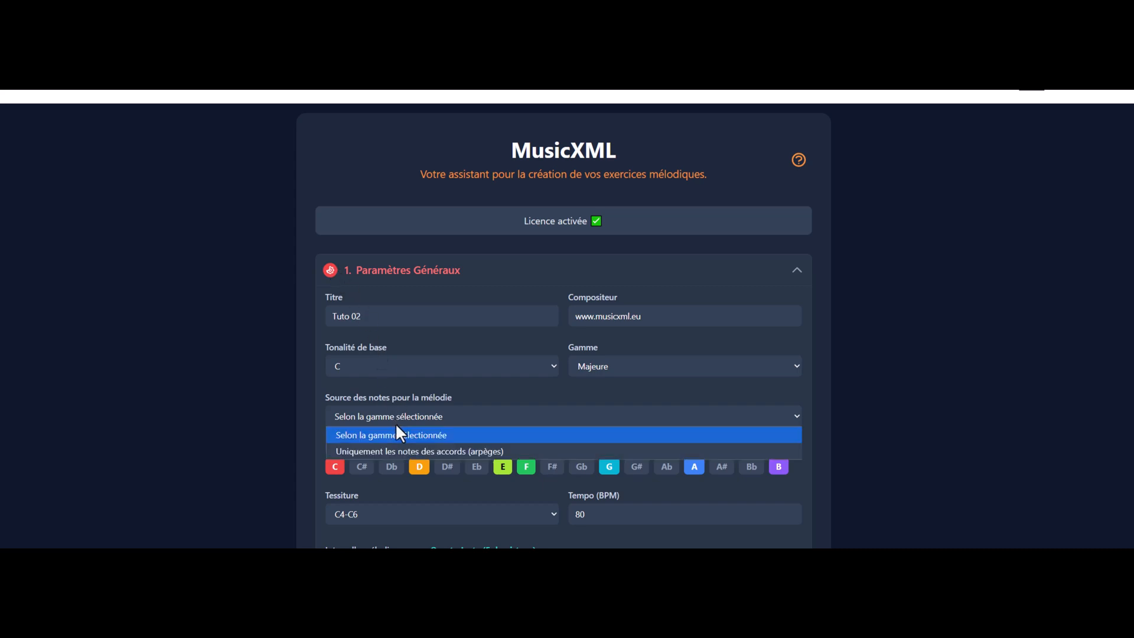
left_click(396, 450)
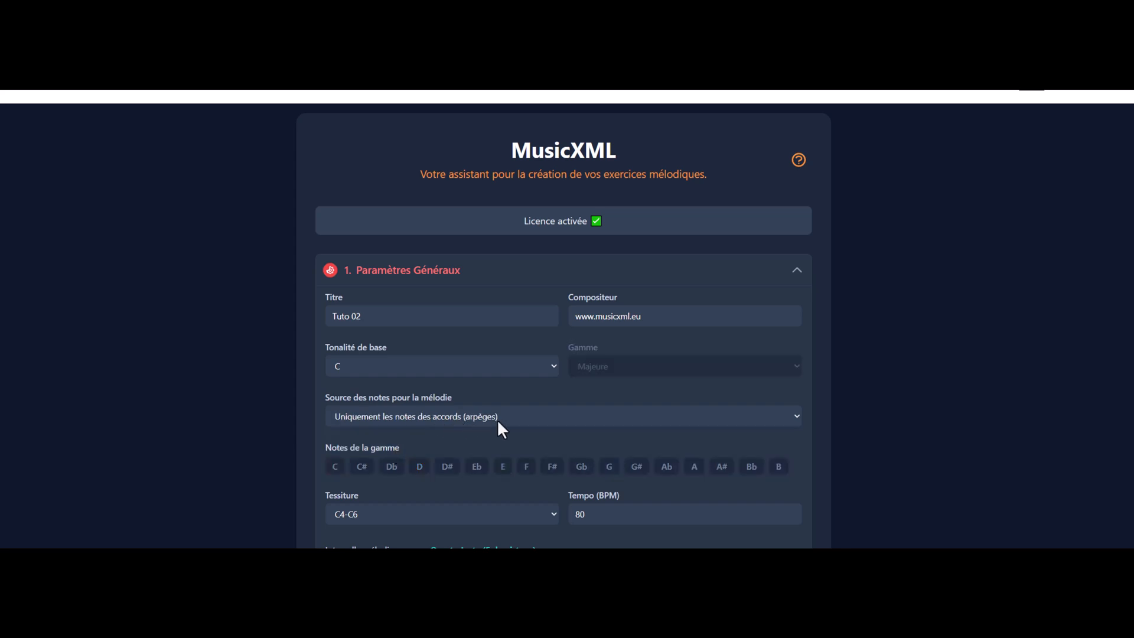